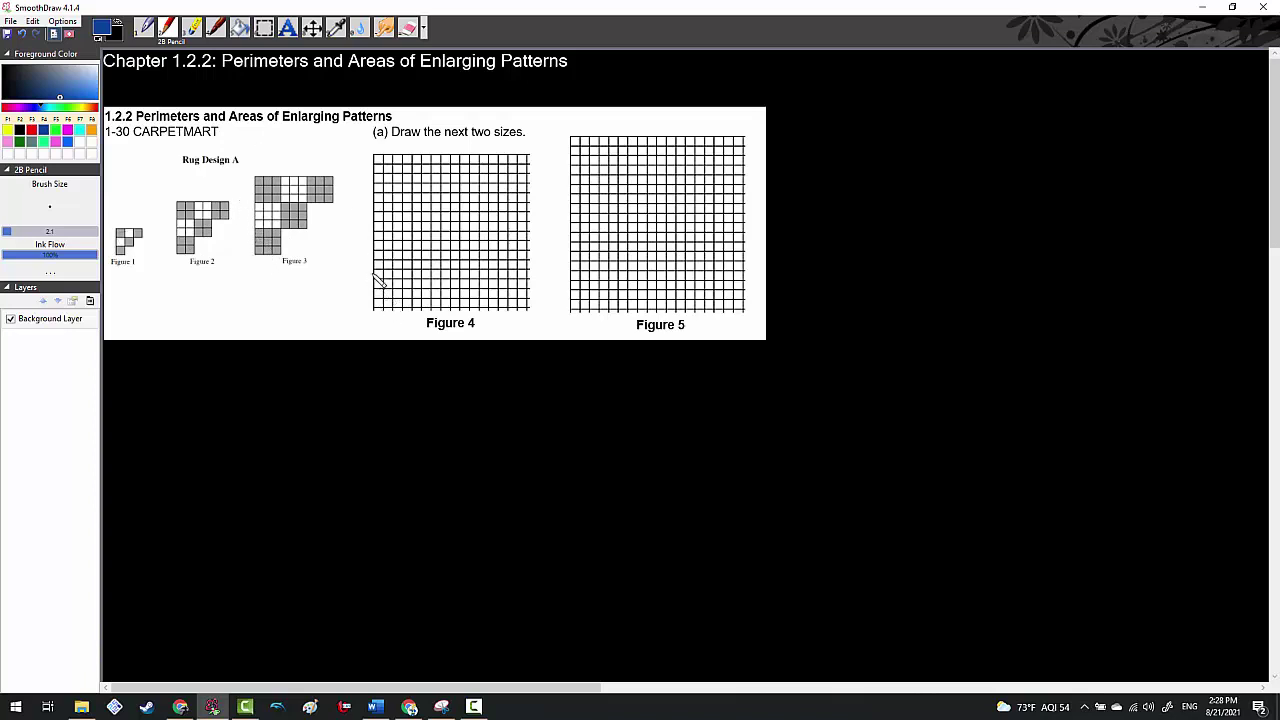
# Sketch blue blocks in the Figure 4 grid at lower-left and higher up, matching Figure 5's layout
pyautogui.moveTo(376, 280)
pyautogui.mouseDown()
pyautogui.moveTo(383, 294)
pyautogui.moveTo(387, 281)
pyautogui.moveTo(404, 286)
pyautogui.moveTo(413, 305)
pyautogui.moveTo(385, 278)
pyautogui.moveTo(408, 272)
pyautogui.moveTo(394, 308)
pyautogui.mouseUp()
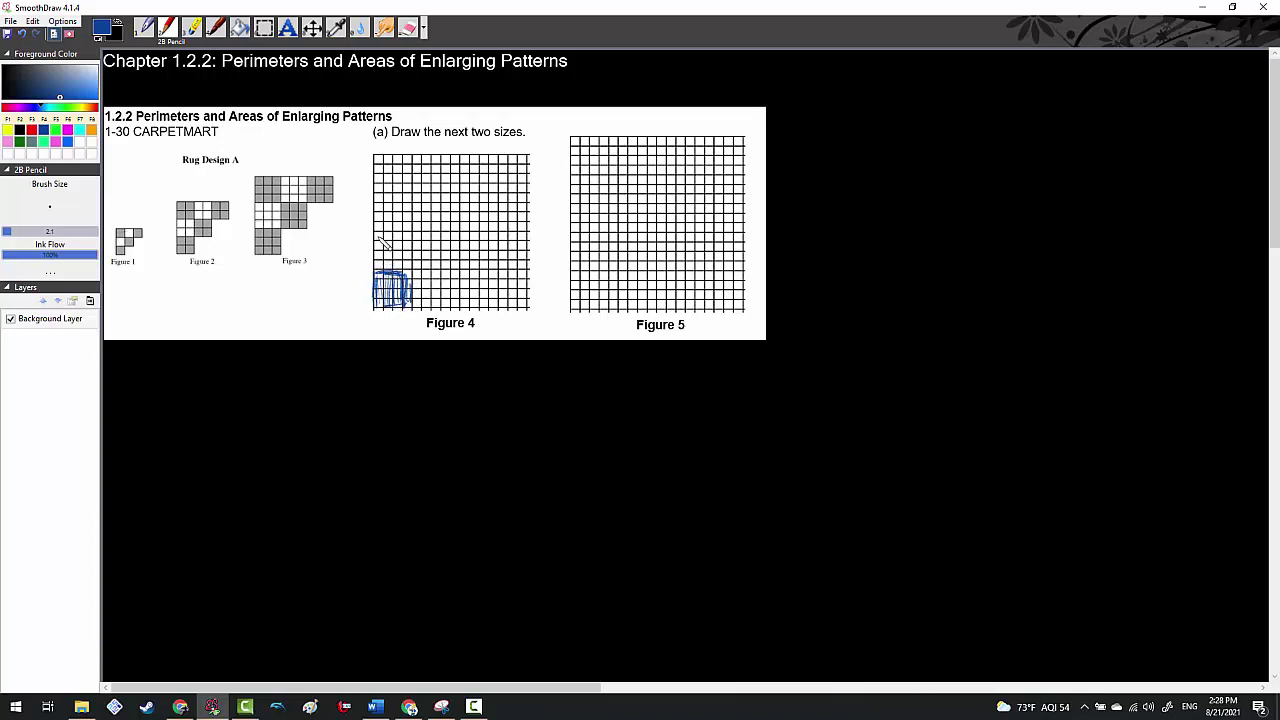
pyautogui.moveTo(376, 205)
pyautogui.mouseDown()
pyautogui.moveTo(377, 218)
pyautogui.moveTo(378, 198)
pyautogui.moveTo(411, 198)
pyautogui.moveTo(409, 228)
pyautogui.moveTo(384, 230)
pyautogui.moveTo(380, 206)
pyautogui.moveTo(400, 236)
pyautogui.moveTo(406, 206)
pyautogui.mouseUp()
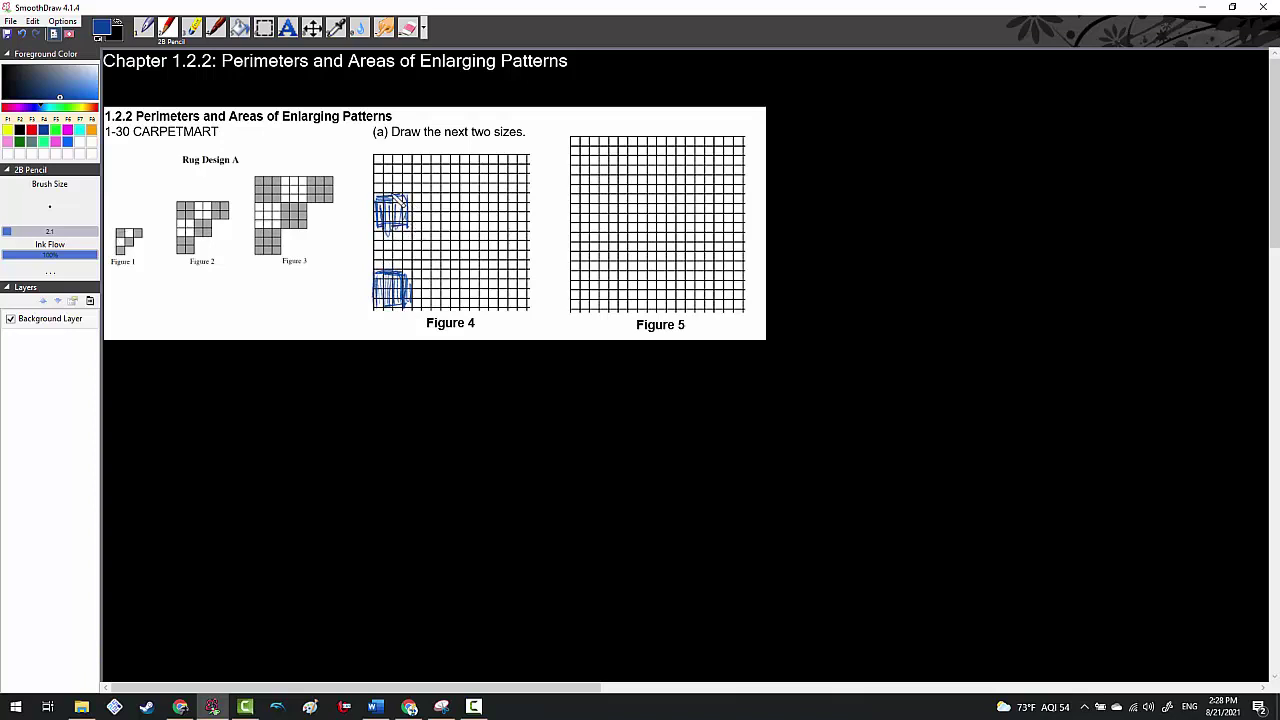
pyautogui.click(474, 706)
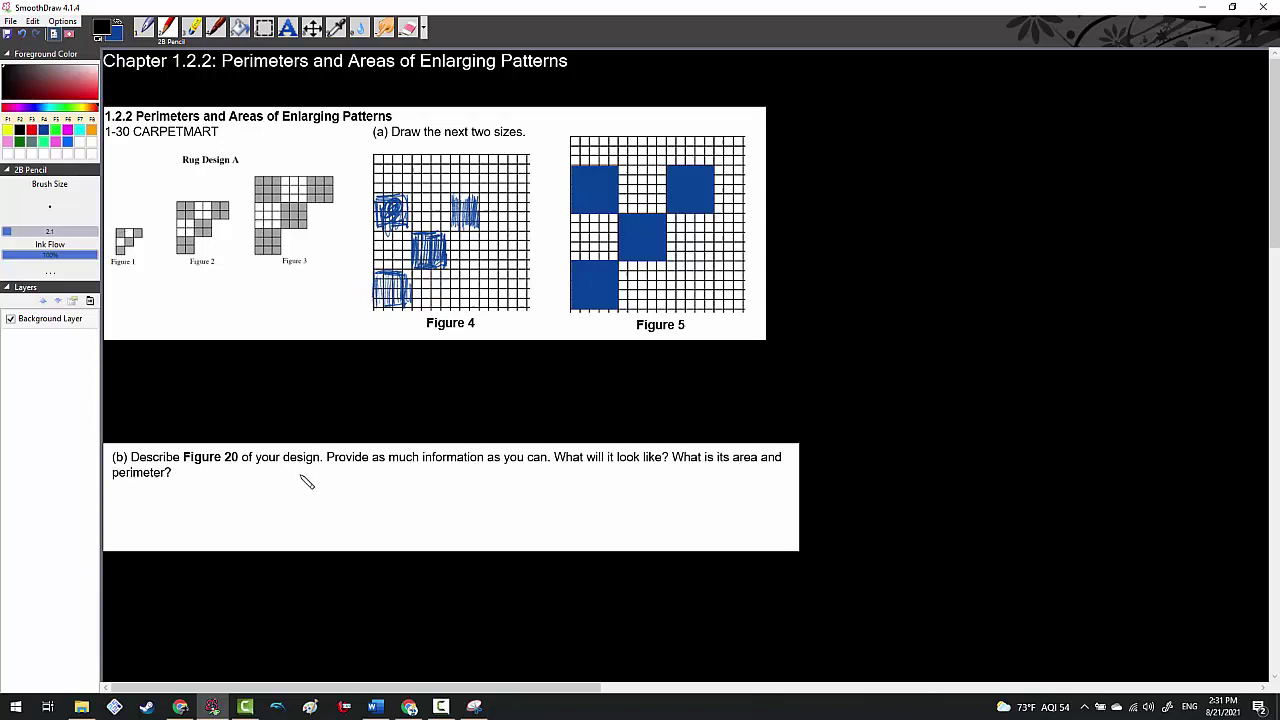
# In blue text, write 'Figure 20 will look in the same pattern, but each block will be 20 squares' in the (b) box
pyautogui.click(117, 21)
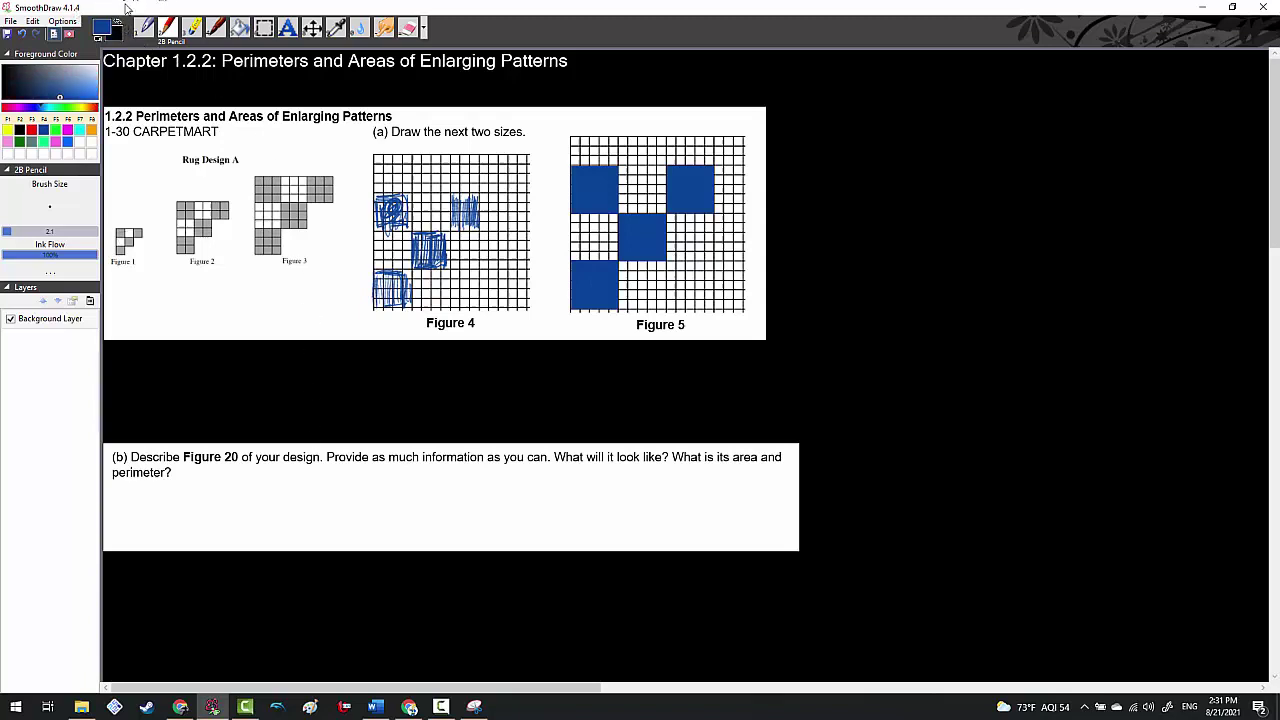
pyautogui.click(287, 28)
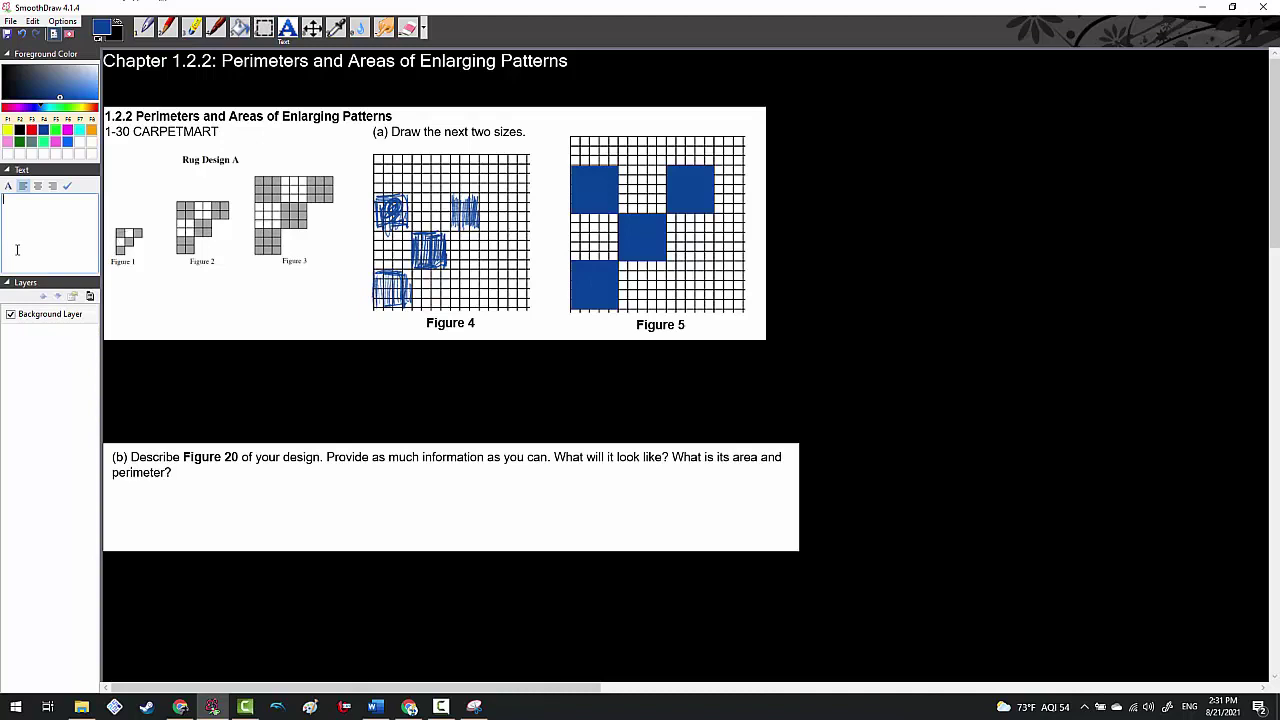
pyautogui.write('Figure 20 will')
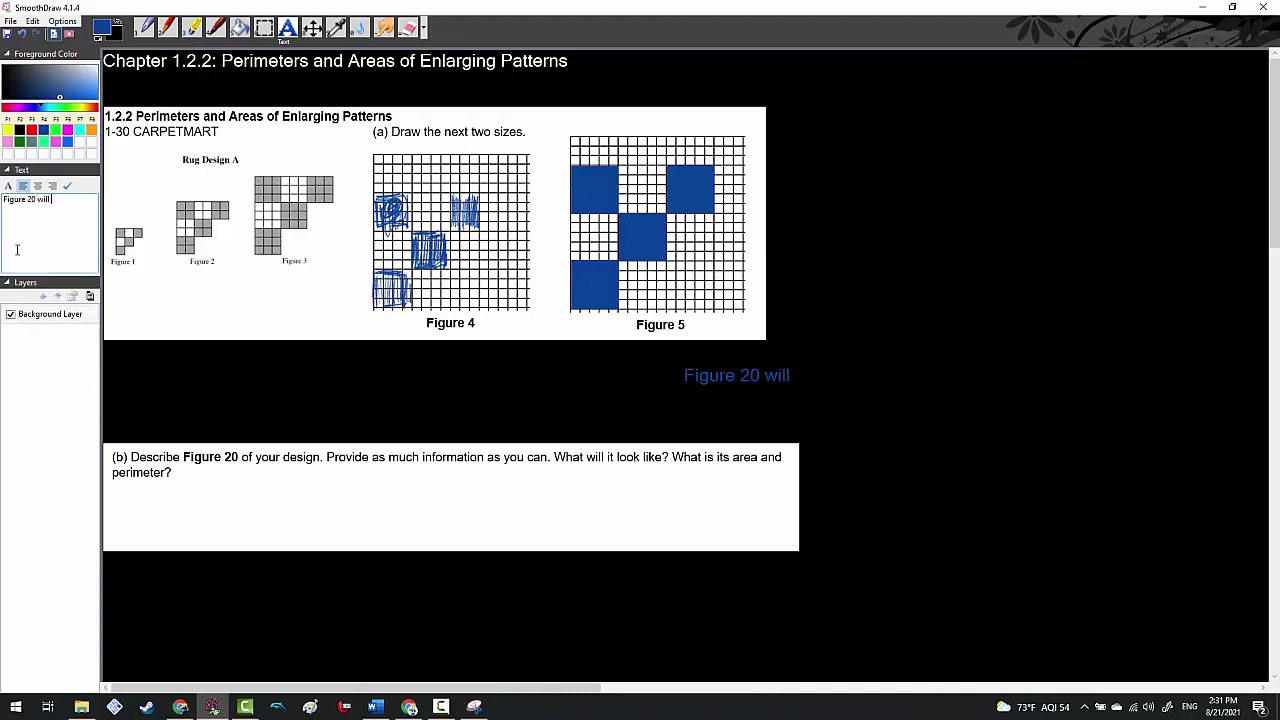
pyautogui.write(' look in the same pattern, but e')
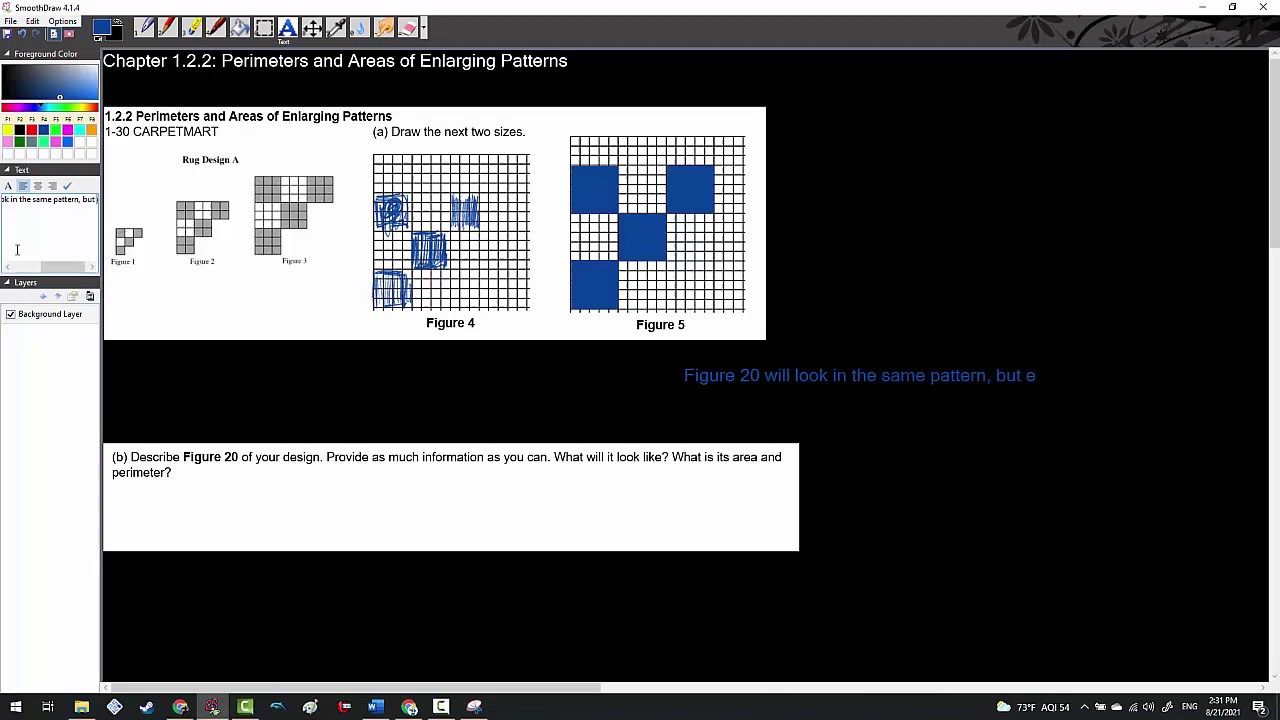
pyautogui.write('ach block will be')
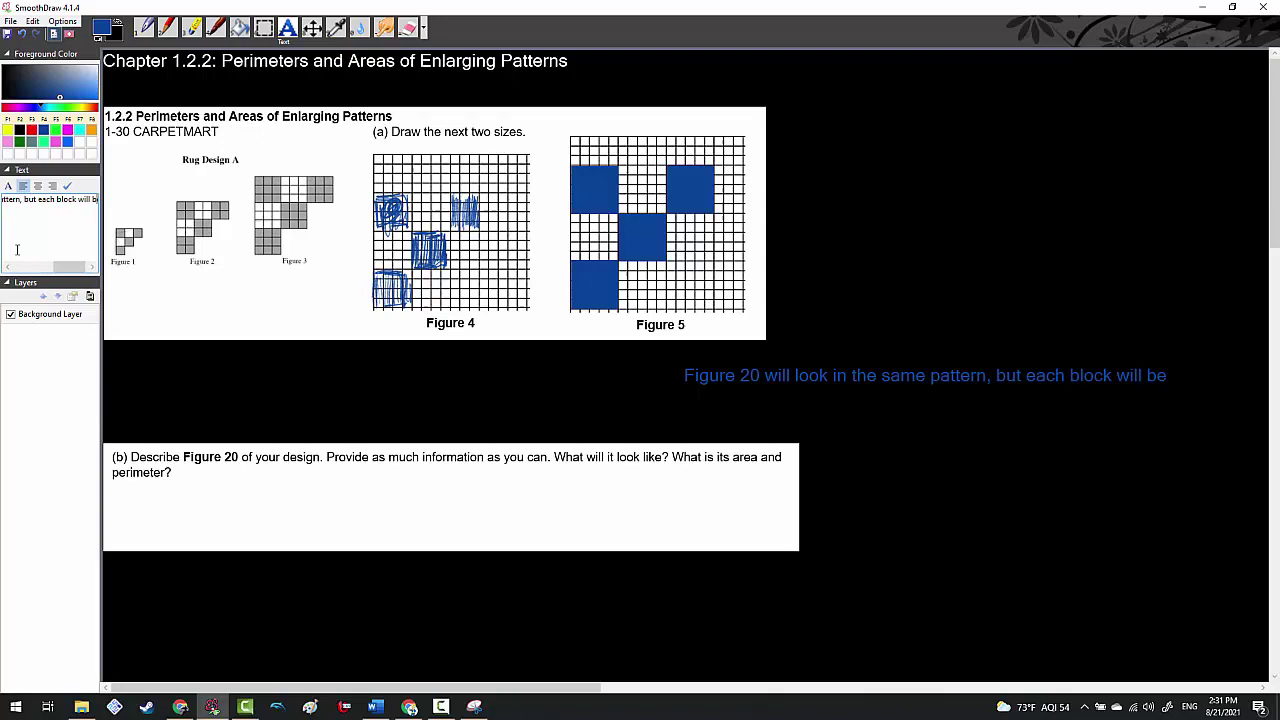
pyautogui.write(' 20 squares')
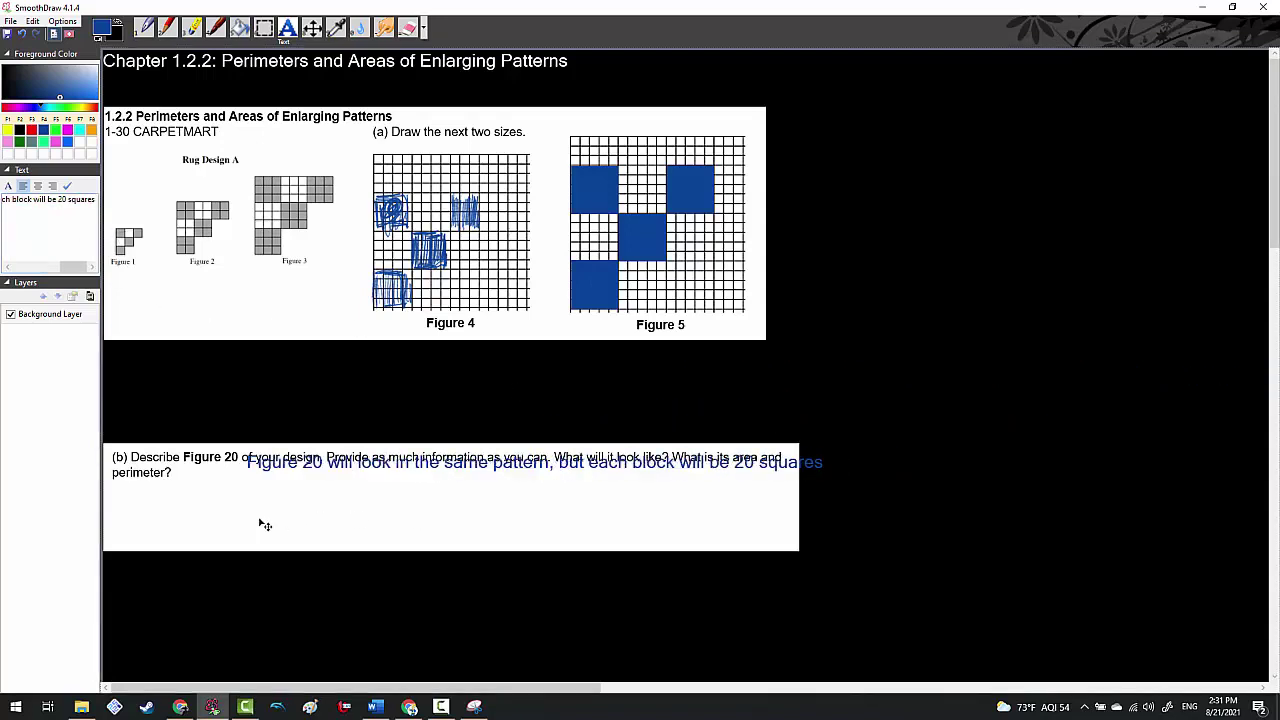
pyautogui.click(208, 540)
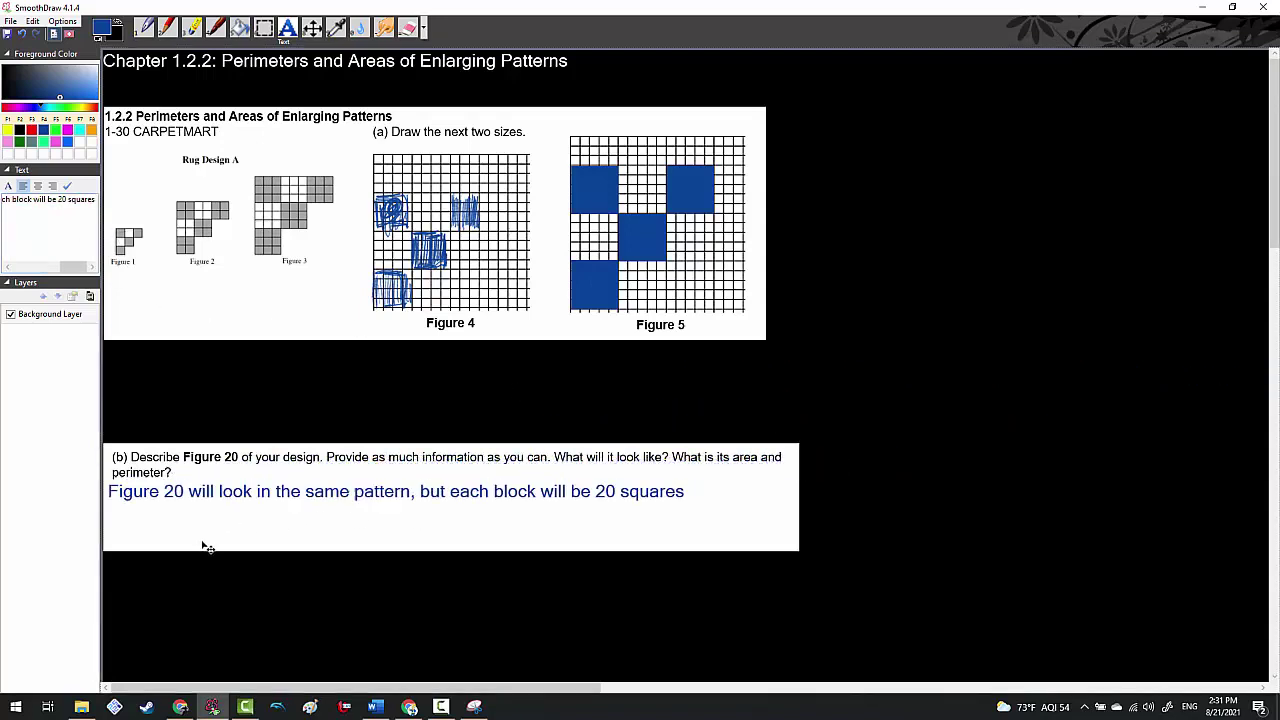
# Replace 'squares' with 'x20' and add the lines 'The area will be:' and 'The perimter will me'
pyautogui.doubleClick(80, 199)
pyautogui.press('BackSpace')
pyautogui.press('BackSpace')
pyautogui.write('x')
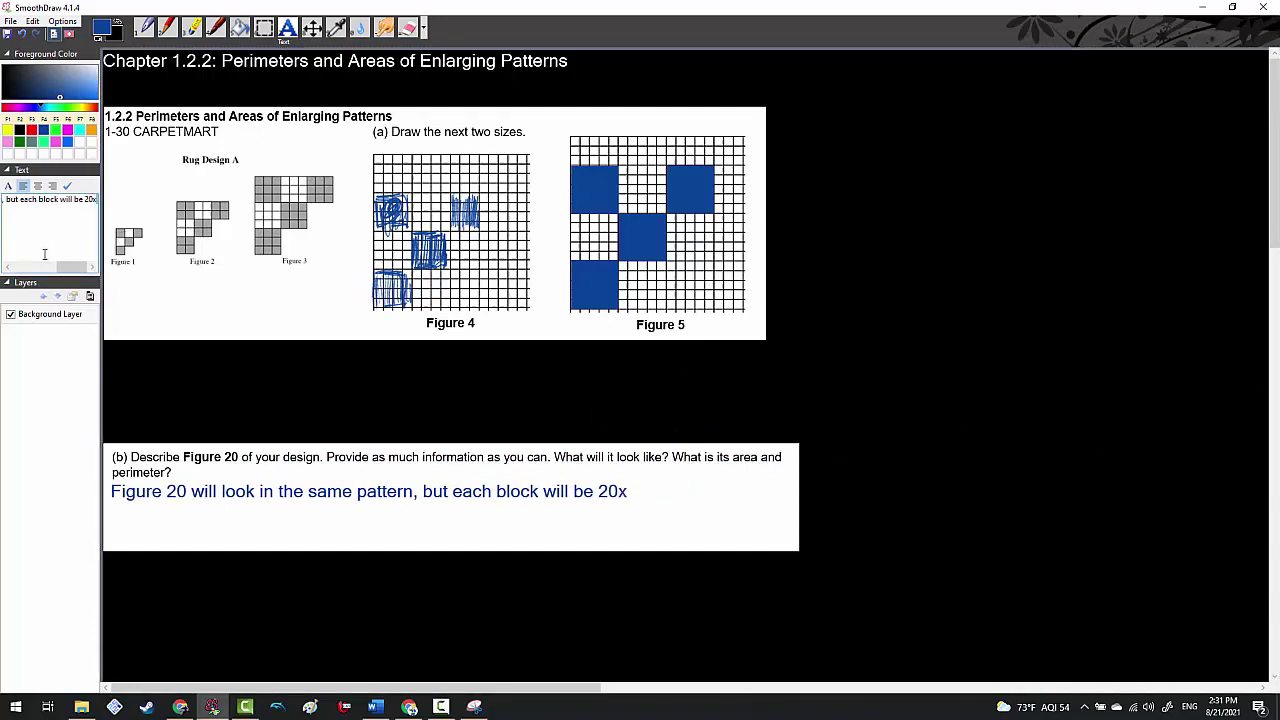
pyautogui.write('20')
pyautogui.press('Return')
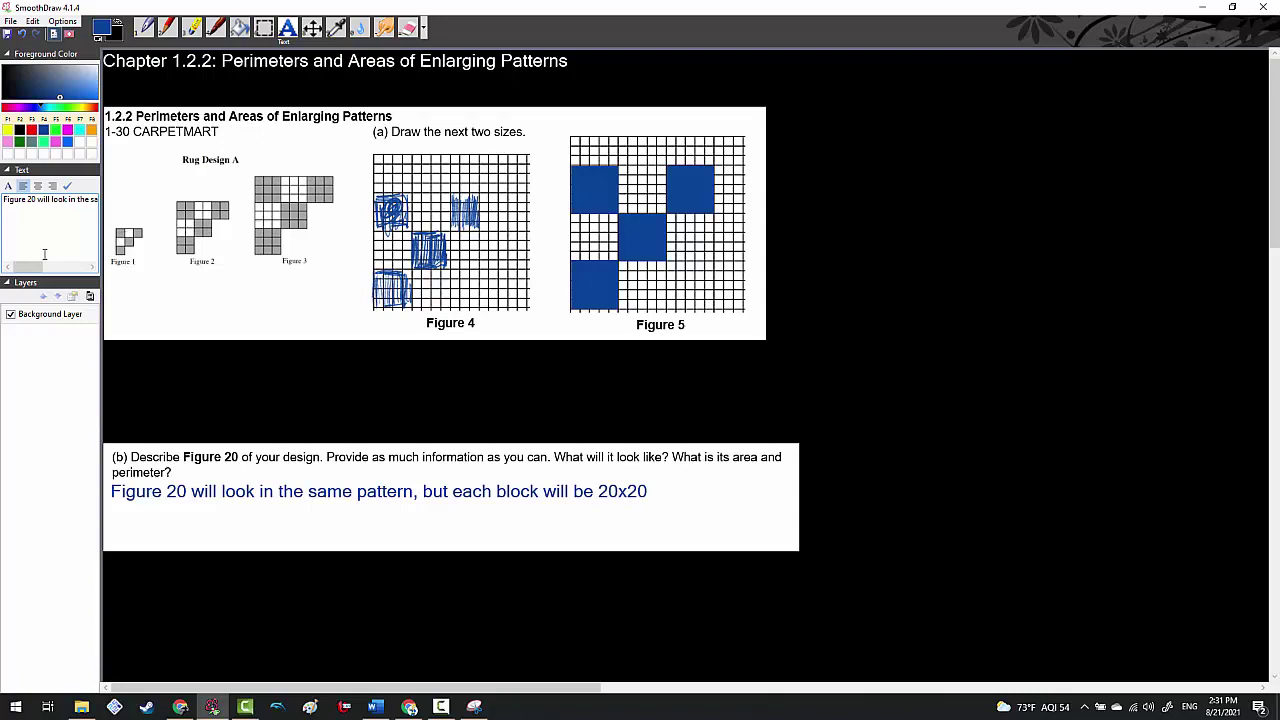
pyautogui.write('The area will be:  ')
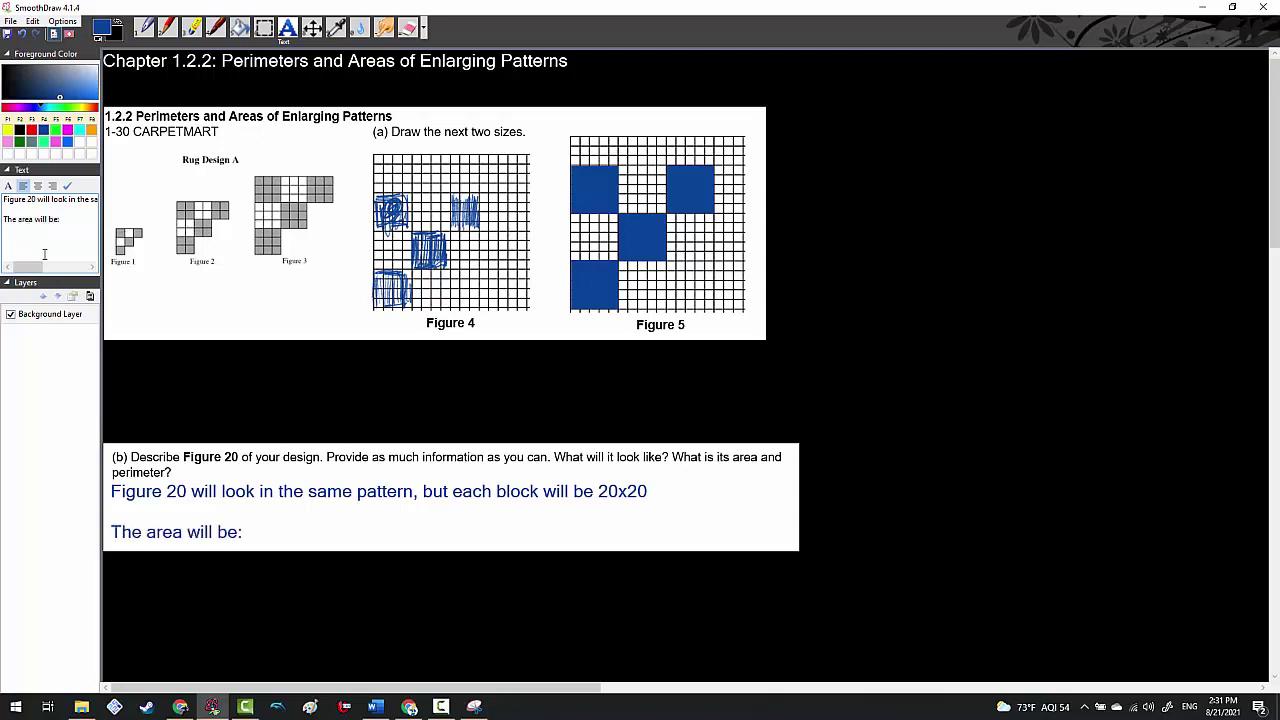
pyautogui.write('The perimter will me:')
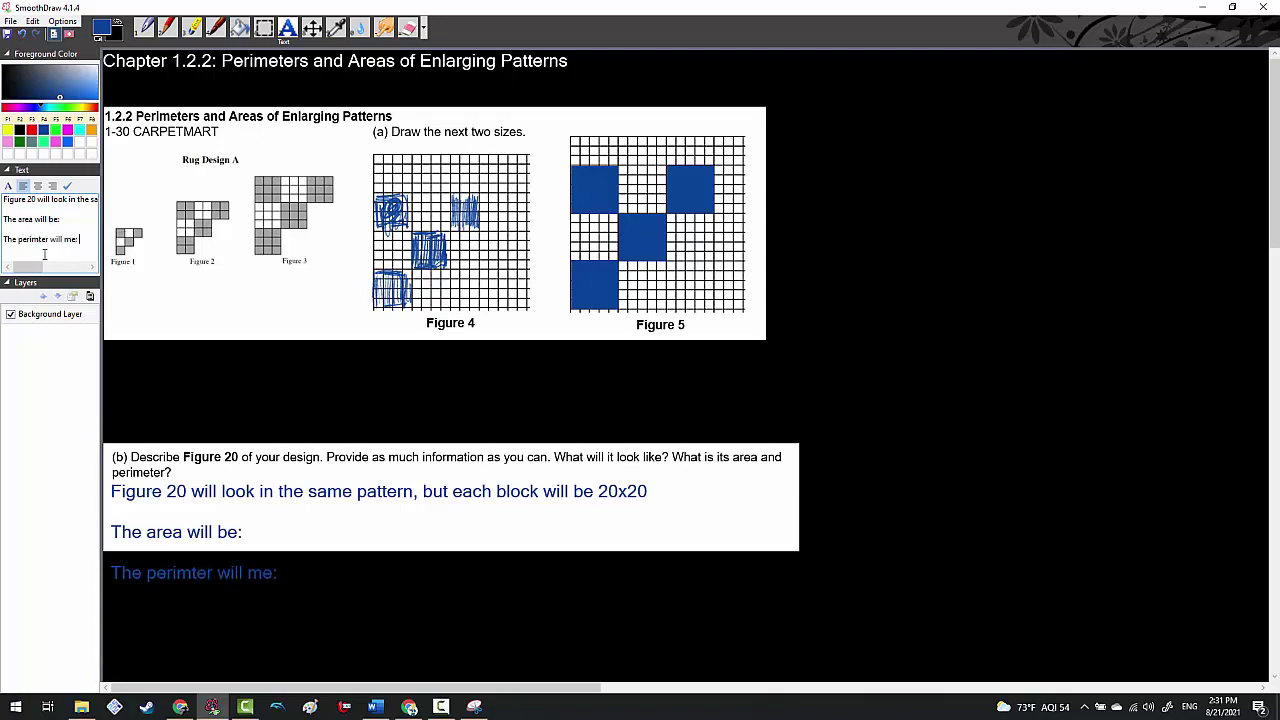
# With the pencil, trace Figures 1 and 2 and handwrite P: 12 and P: 24 beneath them
pyautogui.click(168, 27)
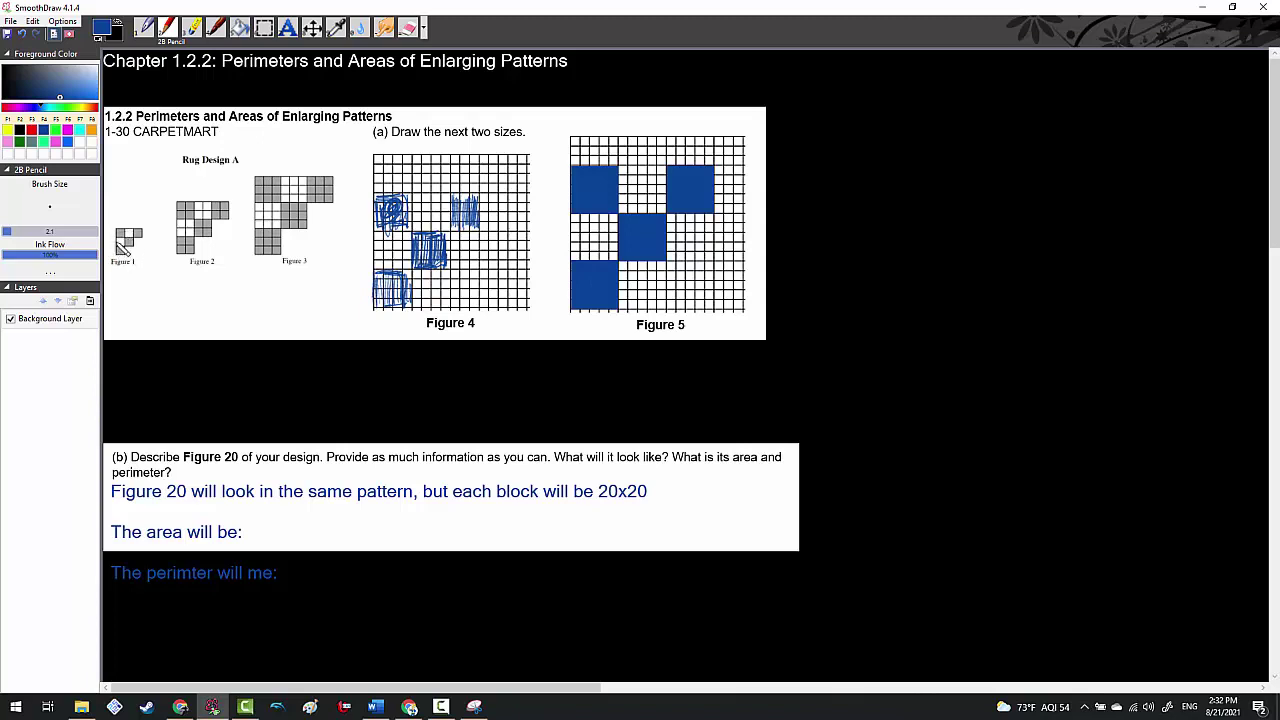
pyautogui.moveTo(130, 230); pyautogui.dragTo(138, 234)
pyautogui.moveTo(128, 247)
pyautogui.mouseDown()
pyautogui.moveTo(110, 290)
pyautogui.moveTo(184, 287)
pyautogui.mouseUp()
pyautogui.click(190, 286)
pyautogui.click(190, 291)
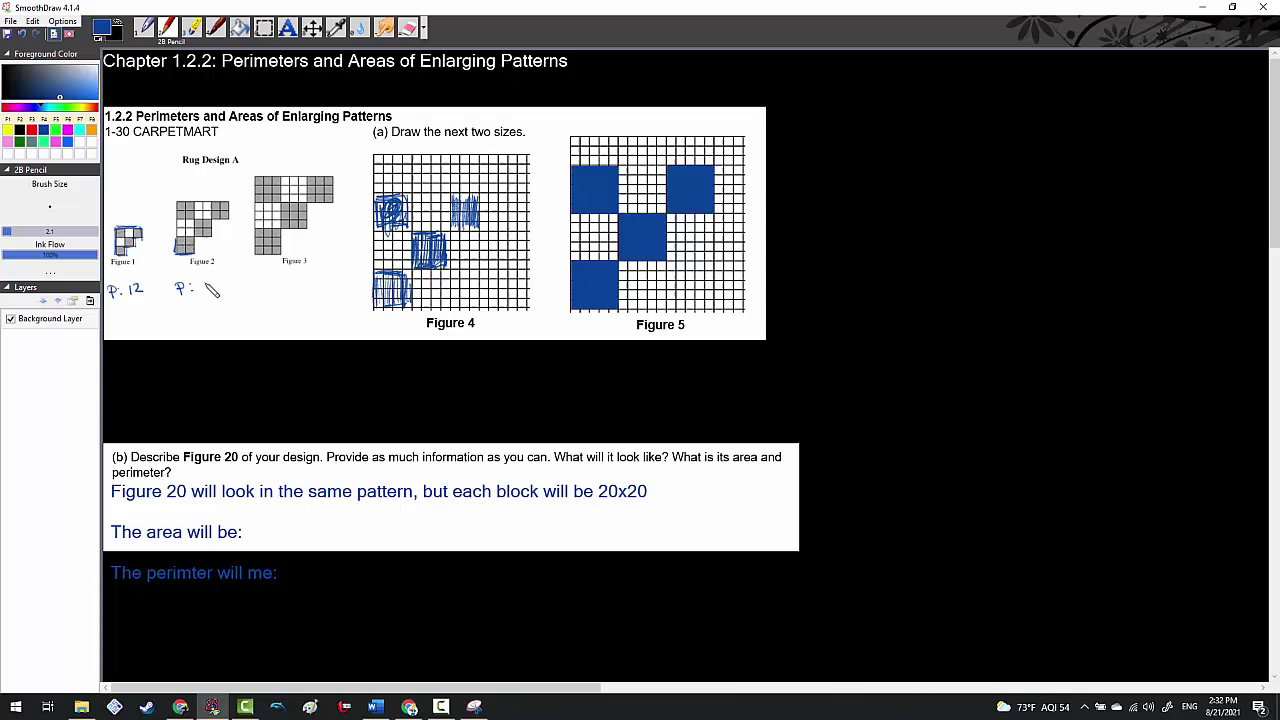
pyautogui.moveTo(199, 284); pyautogui.dragTo(219, 297)
pyautogui.moveTo(184, 246)
pyautogui.mouseDown()
pyautogui.moveTo(177, 205)
pyautogui.moveTo(228, 206)
pyautogui.mouseUp()
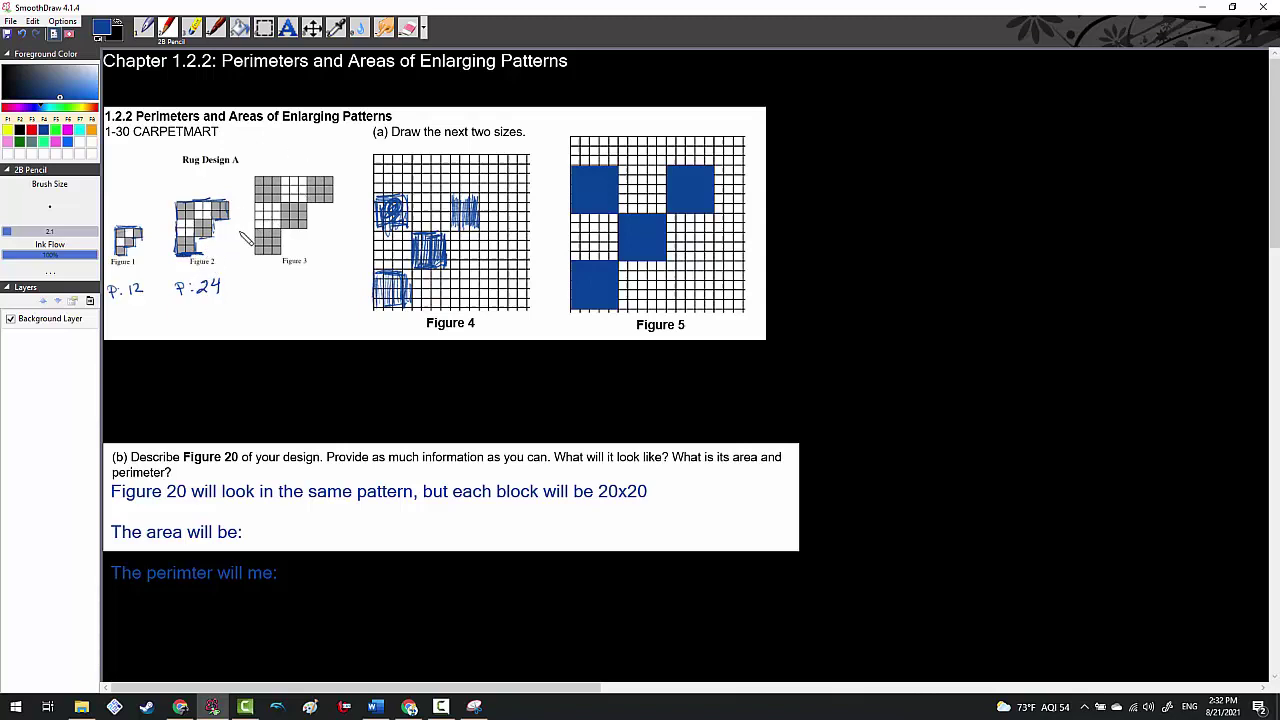
pyautogui.moveTo(260, 281); pyautogui.dragTo(262, 288)
# Handwrite P: 36, P: 48 and P: 60 under Figures 3, 4 and 5
pyautogui.click(274, 283)
pyautogui.click(274, 291)
pyautogui.moveTo(285, 282); pyautogui.dragTo(285, 294)
pyautogui.moveTo(306, 280); pyautogui.dragTo(299, 289)
pyautogui.moveTo(412, 351)
pyautogui.mouseDown()
pyautogui.moveTo(413, 366)
pyautogui.moveTo(471, 363)
pyautogui.mouseUp()
pyautogui.moveTo(634, 354); pyautogui.dragTo(642, 360)
pyautogui.moveTo(652, 355); pyautogui.dragTo(676, 366)
pyautogui.moveTo(694, 354); pyautogui.dragTo(696, 356)
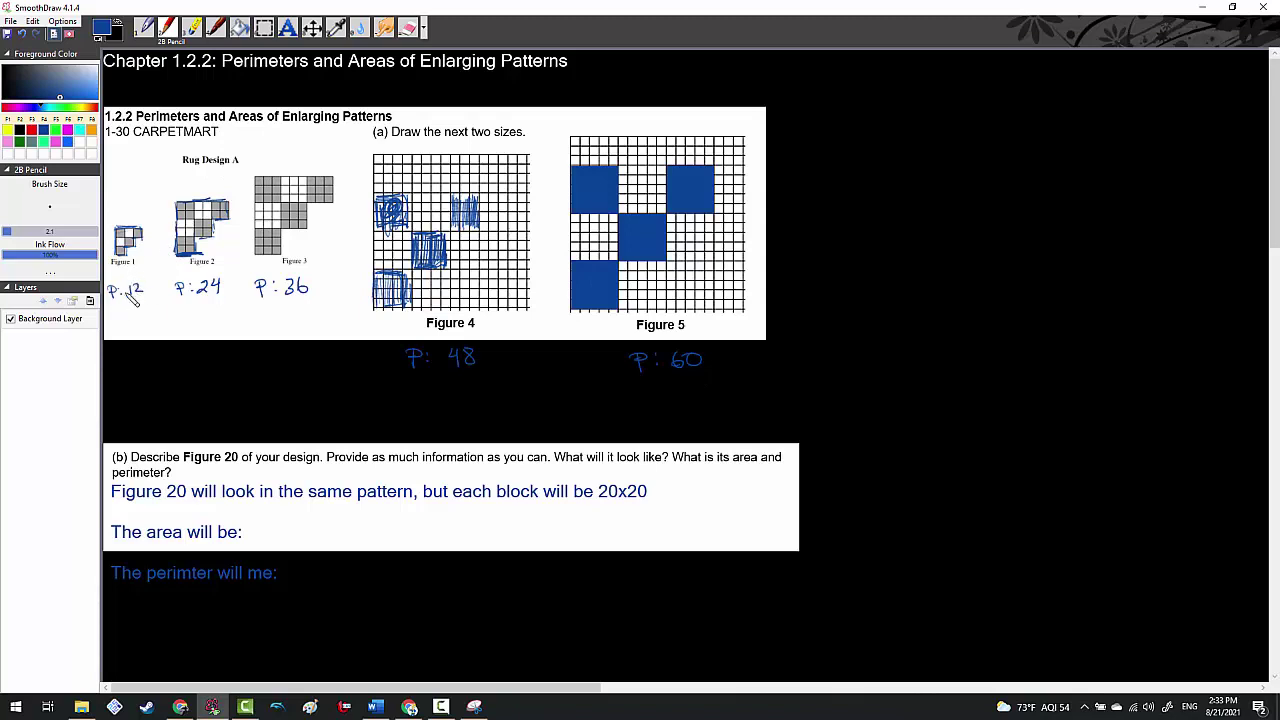
# Circle figure numbers 1–5 and draw brackets and links to their perimeter labels
pyautogui.moveTo(132, 268); pyautogui.dragTo(134, 275)
pyautogui.moveTo(214, 255)
pyautogui.mouseDown()
pyautogui.moveTo(192, 262)
pyautogui.moveTo(216, 266)
pyautogui.mouseUp()
pyautogui.moveTo(312, 272)
pyautogui.mouseDown()
pyautogui.moveTo(300, 257)
pyautogui.moveTo(316, 268)
pyautogui.mouseUp()
pyautogui.moveTo(236, 266); pyautogui.dragTo(230, 281)
pyautogui.moveTo(149, 277); pyautogui.dragTo(148, 294)
pyautogui.moveTo(314, 270); pyautogui.dragTo(313, 295)
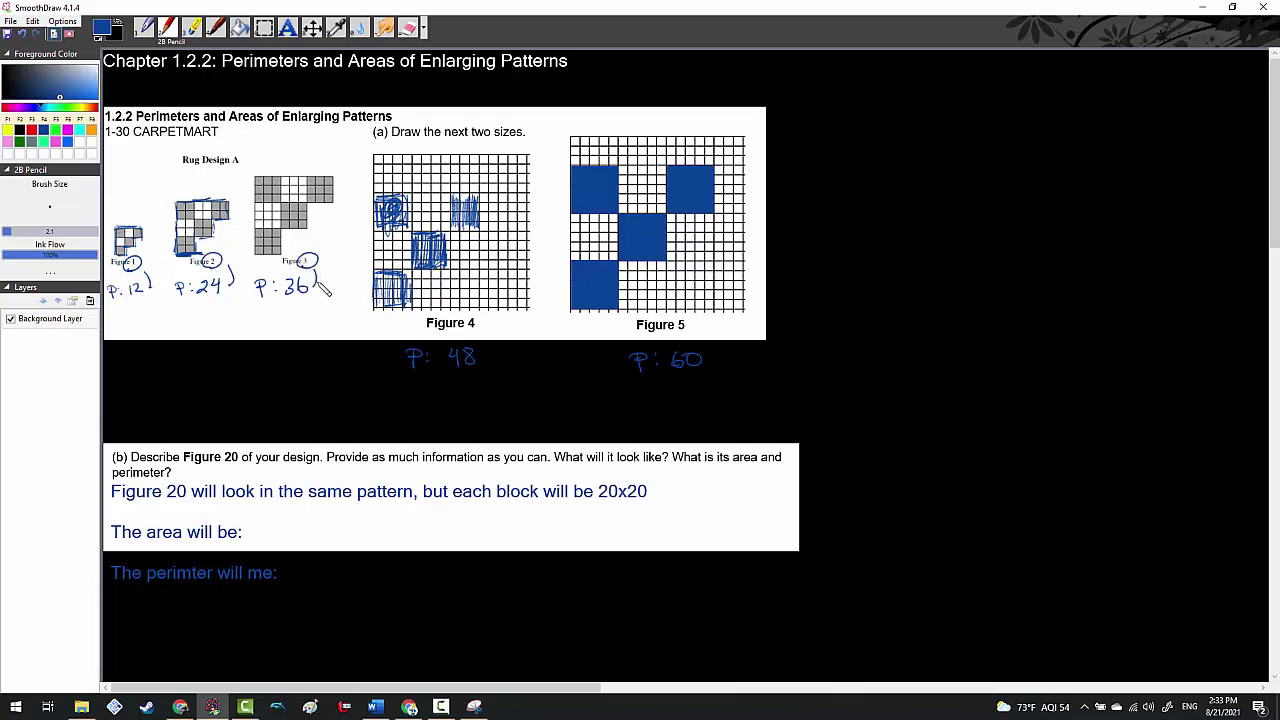
pyautogui.moveTo(478, 312); pyautogui.dragTo(486, 352)
pyautogui.moveTo(686, 338); pyautogui.dragTo(684, 316)
pyautogui.moveTo(706, 327); pyautogui.dragTo(716, 348)
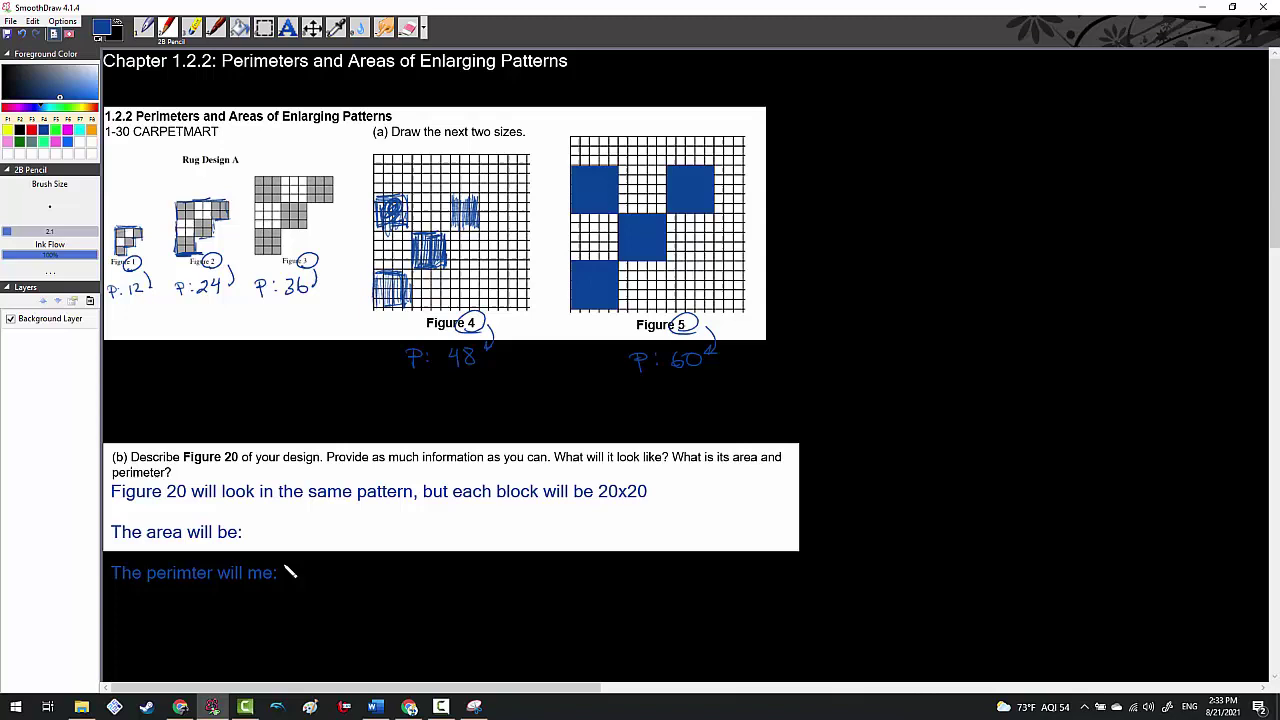
# Set the 2B Pencil brush size to about 2 and collapse its settings panel
pyautogui.click(94, 231)
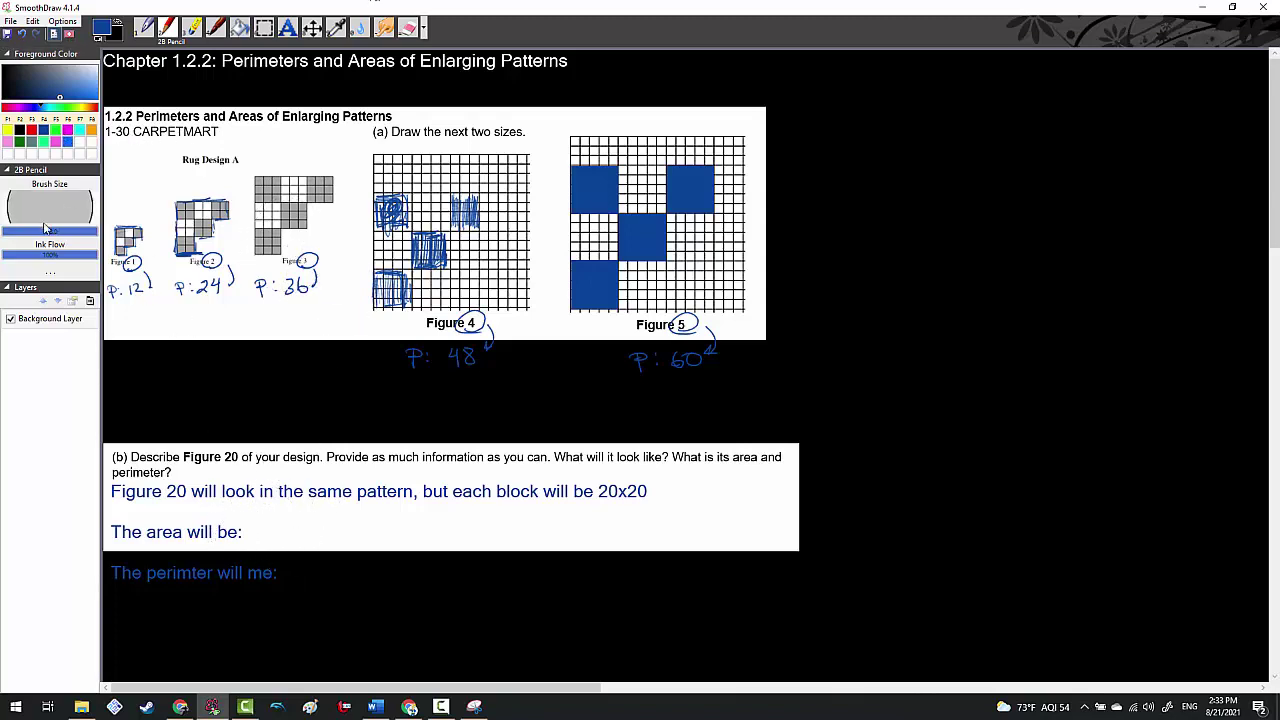
pyautogui.click(10, 233)
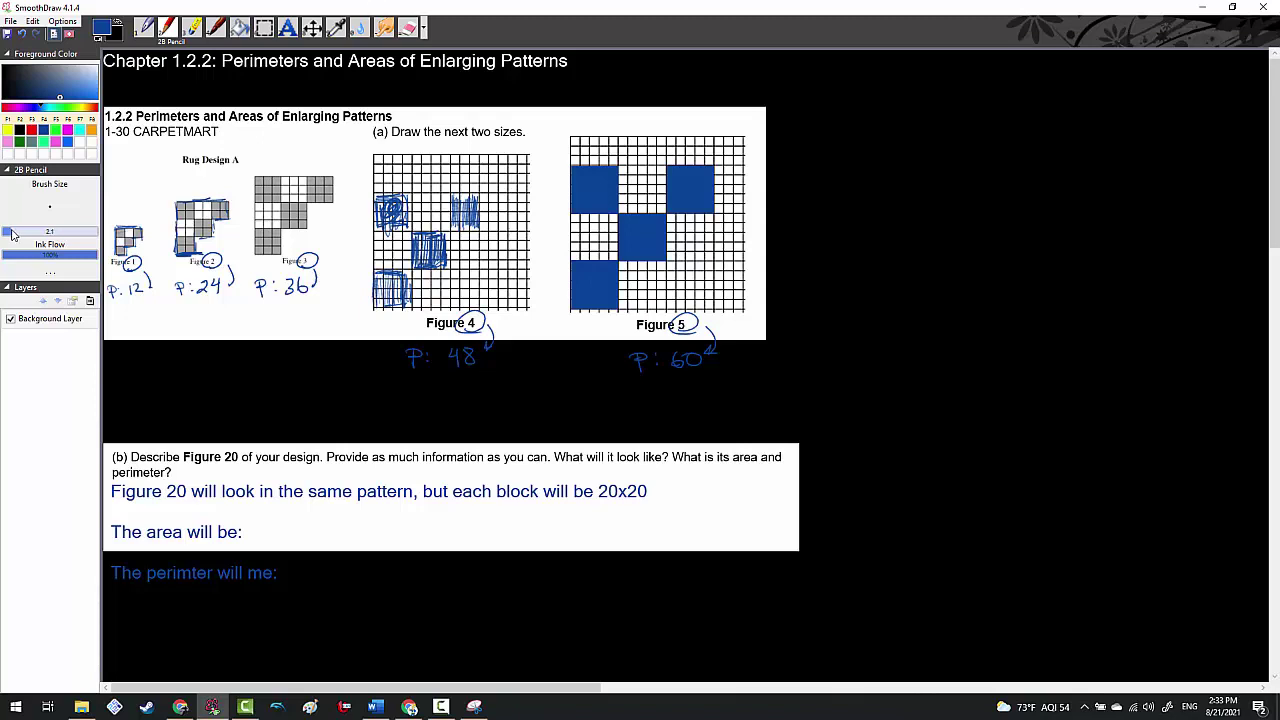
pyautogui.click(29, 174)
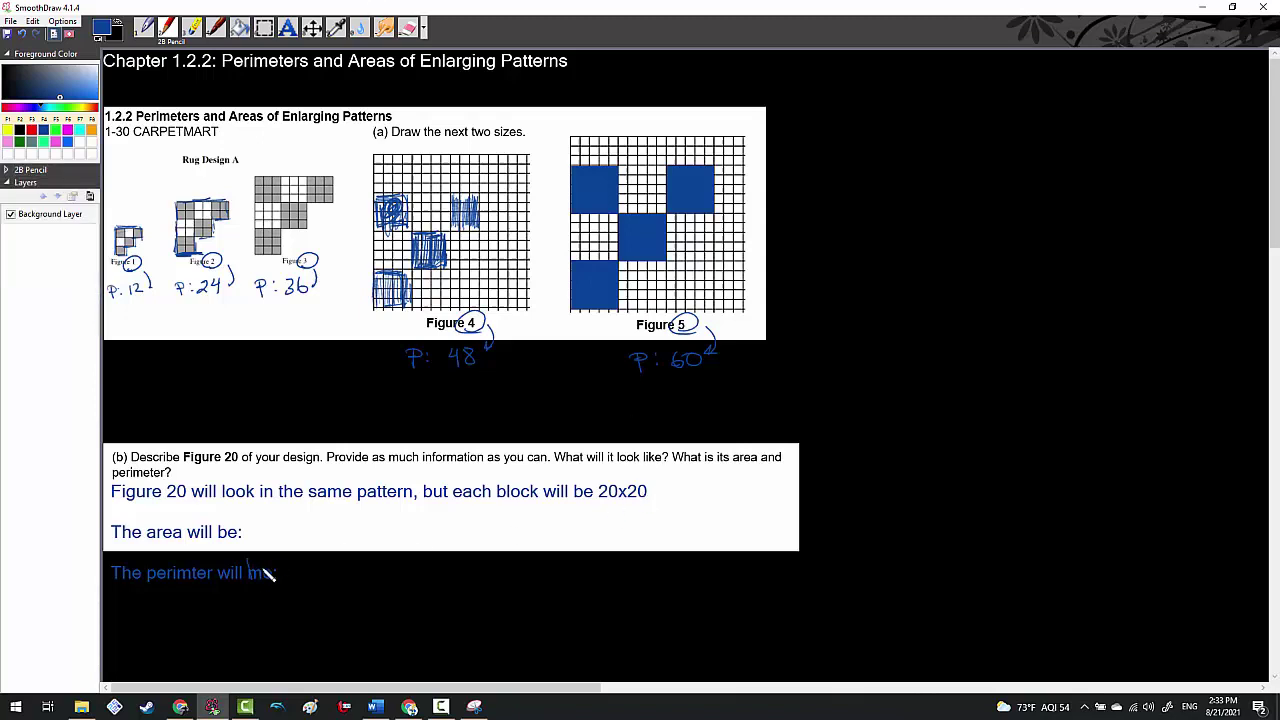
# Correct 'me' to 'be' and handwrite 12(20) = 240 on the perimeter line
pyautogui.moveTo(248, 564); pyautogui.dragTo(258, 579)
pyautogui.moveTo(304, 565)
pyautogui.mouseDown()
pyautogui.moveTo(322, 581)
pyautogui.moveTo(360, 579)
pyautogui.mouseUp()
pyautogui.moveTo(364, 561); pyautogui.dragTo(368, 568)
pyautogui.moveTo(417, 569)
pyautogui.mouseDown()
pyautogui.moveTo(431, 582)
pyautogui.moveTo(463, 568)
pyautogui.mouseUp()
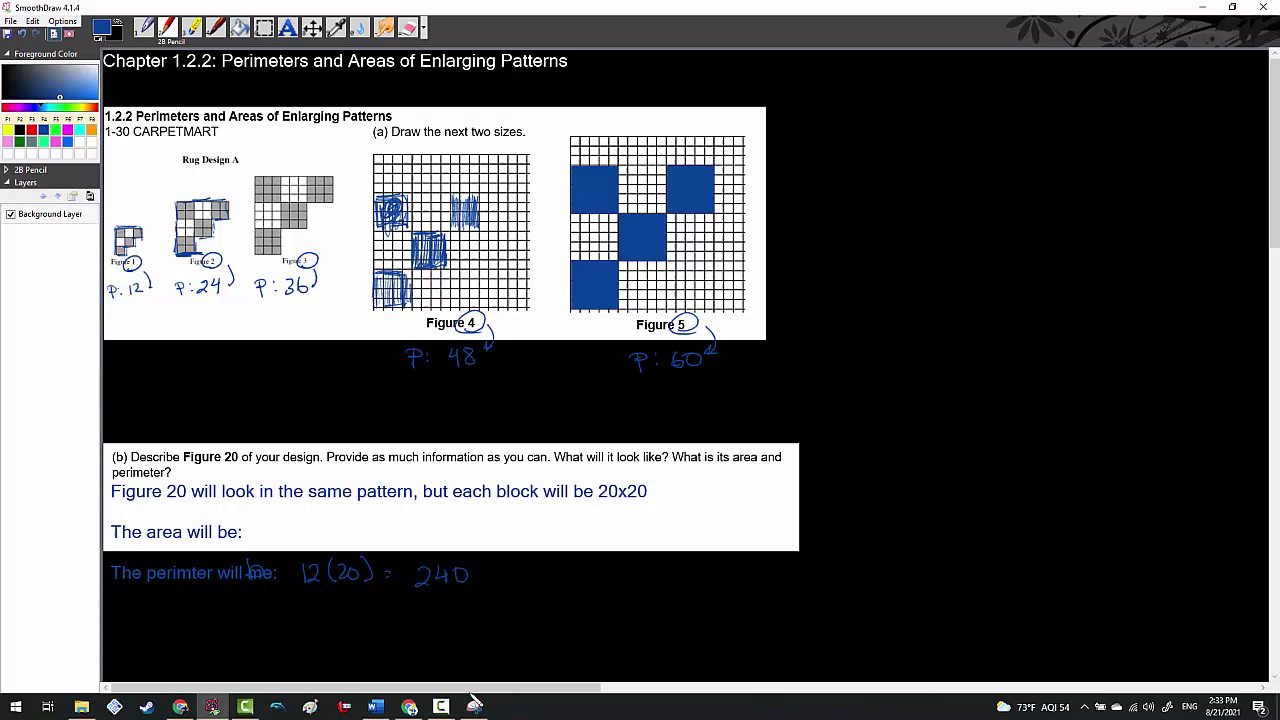
# Bring the blank Paint window forward, then return to the SmoothDraw 4 worksheet
pyautogui.moveTo(449, 711)
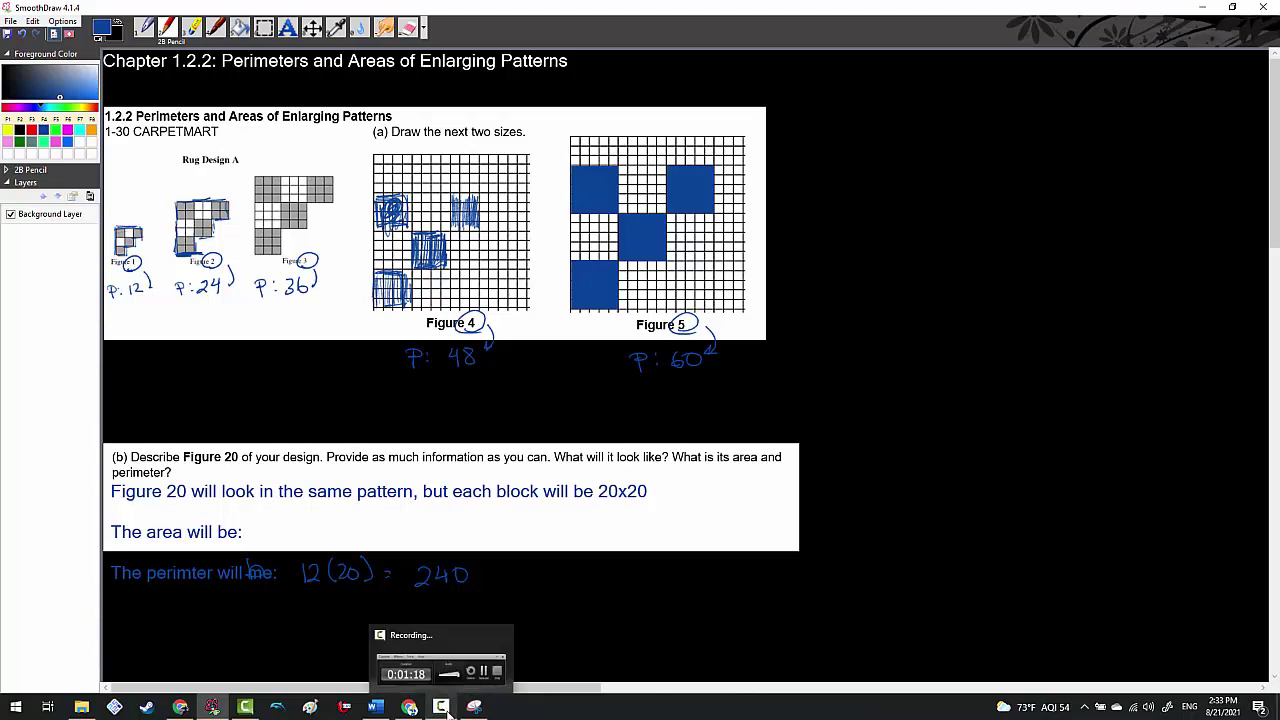
pyautogui.click(440, 665)
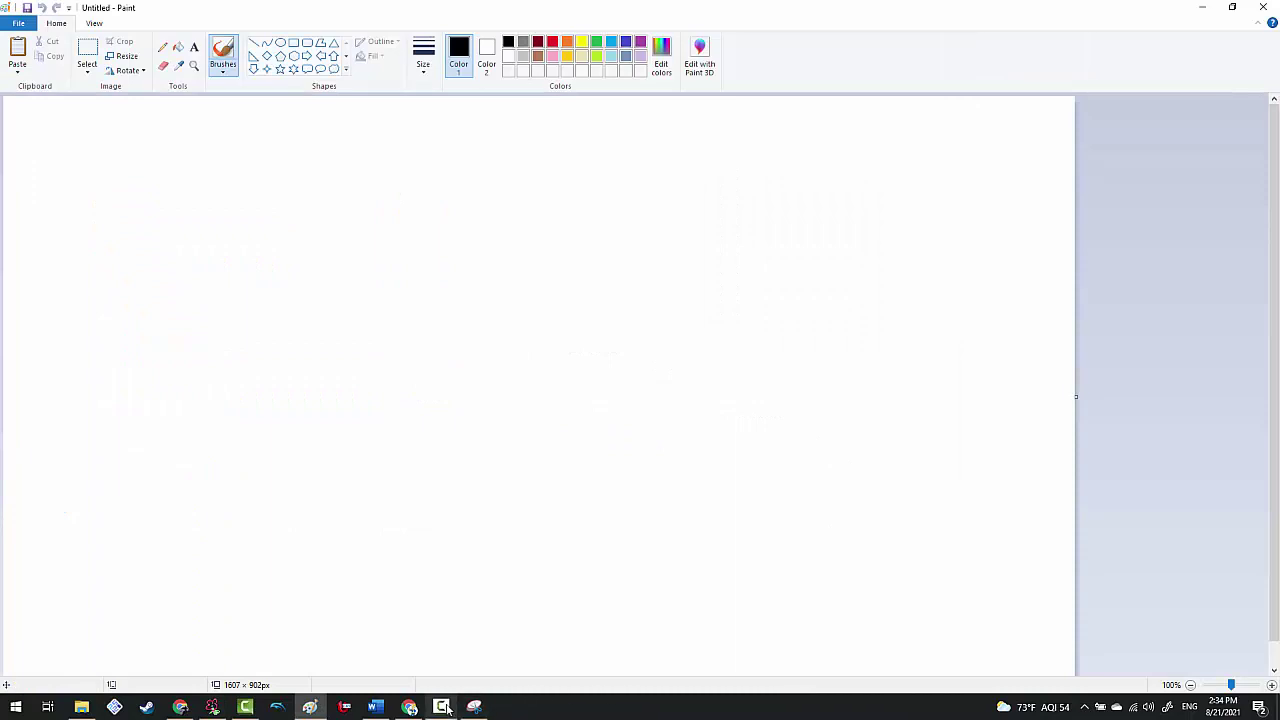
pyautogui.moveTo(449, 711)
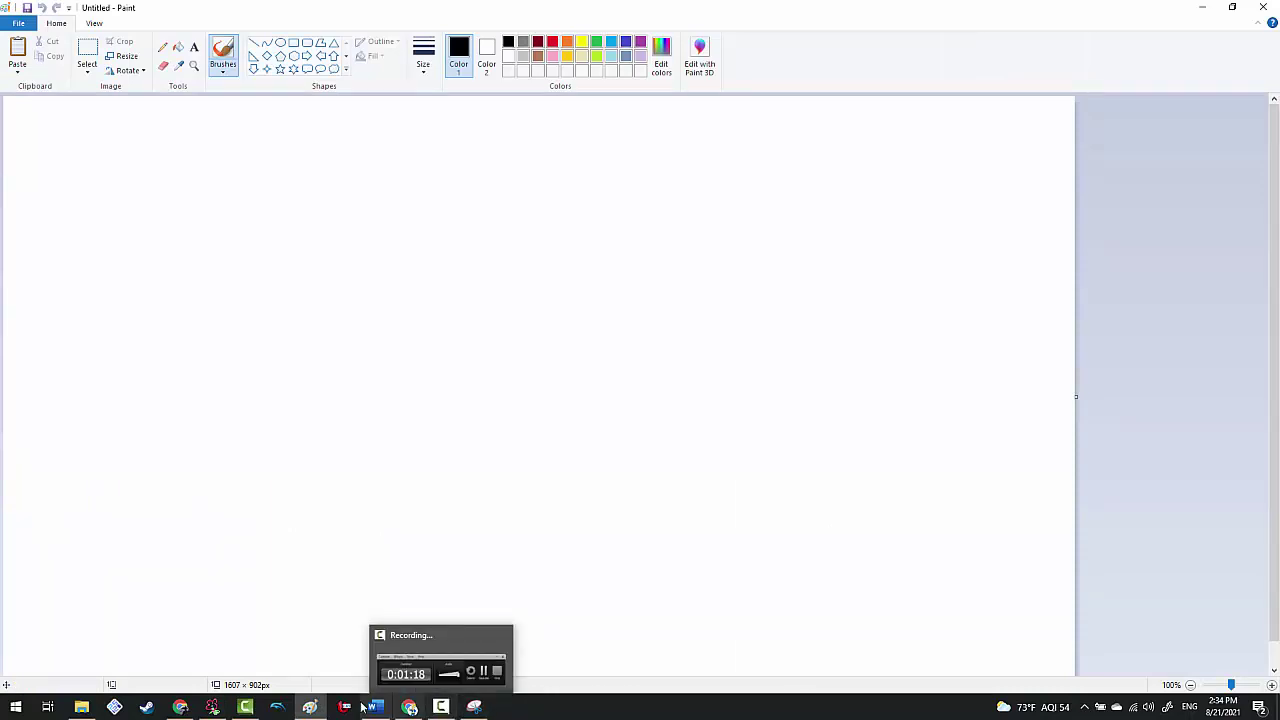
pyautogui.click(212, 707)
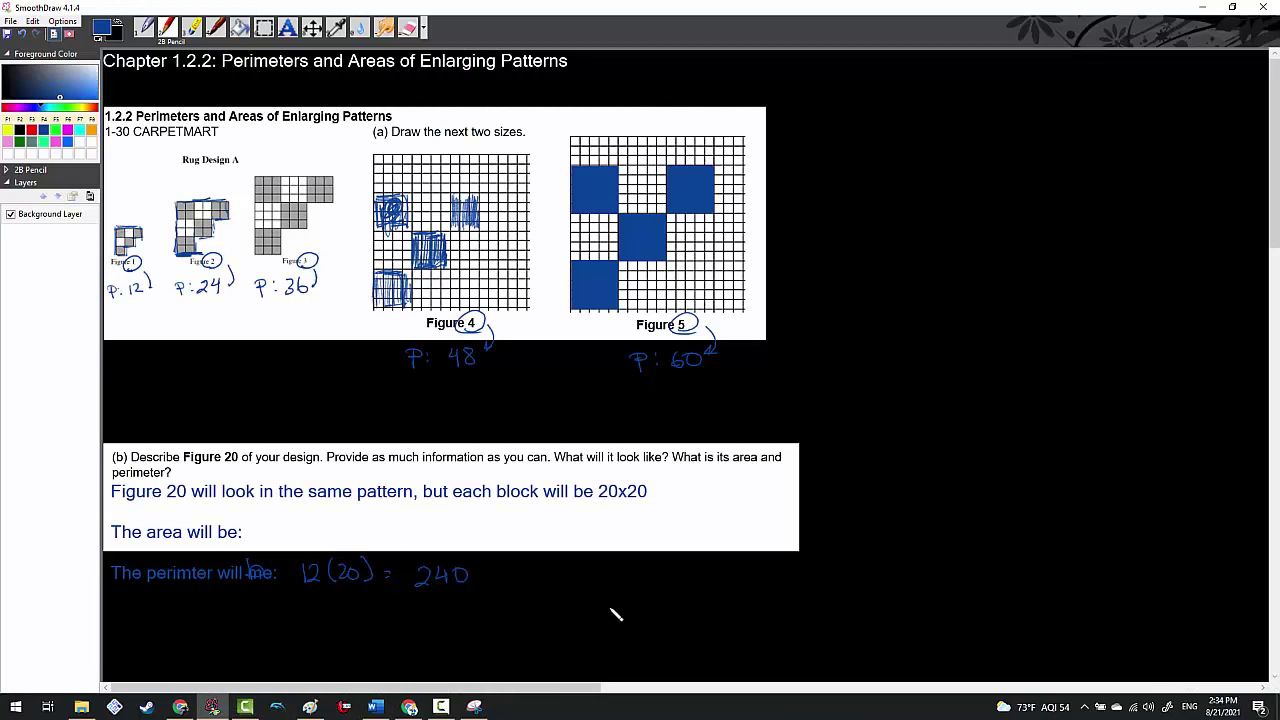
# In red, handwrite area labels A: 6 under Figure 1 and A: 6(4) under Figure 2
pyautogui.click(441, 707)
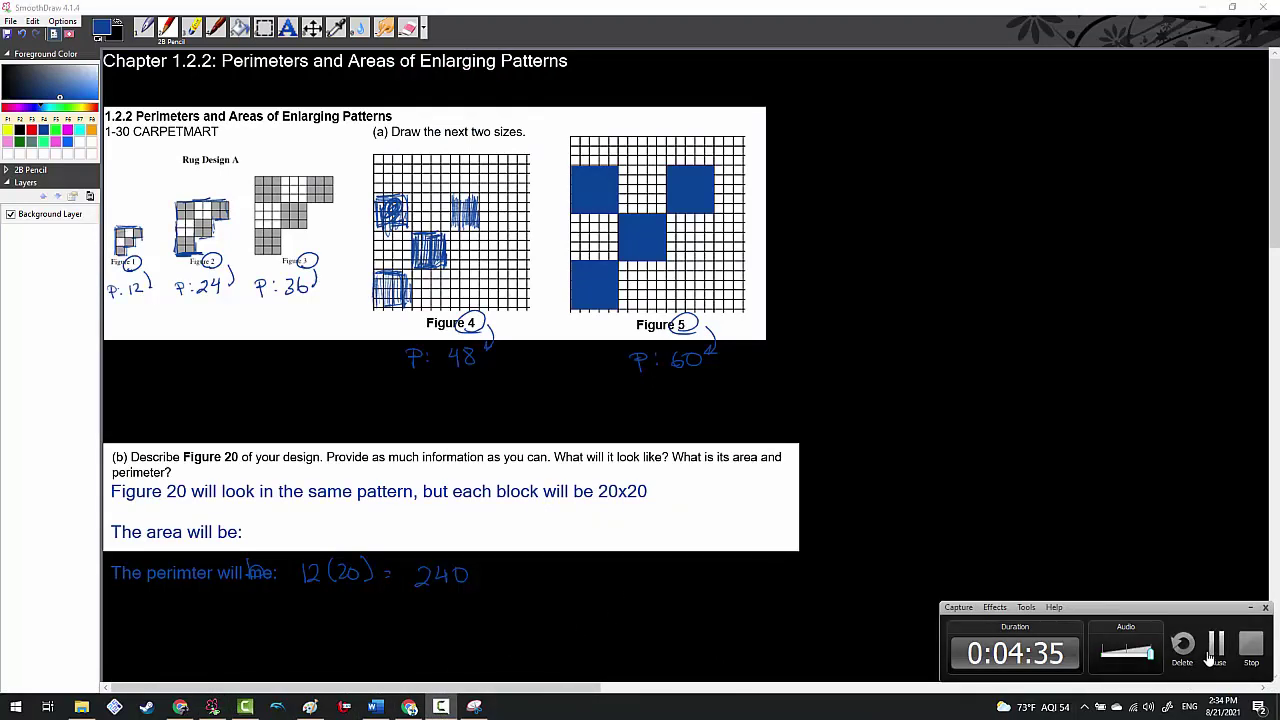
pyautogui.click(1210, 655)
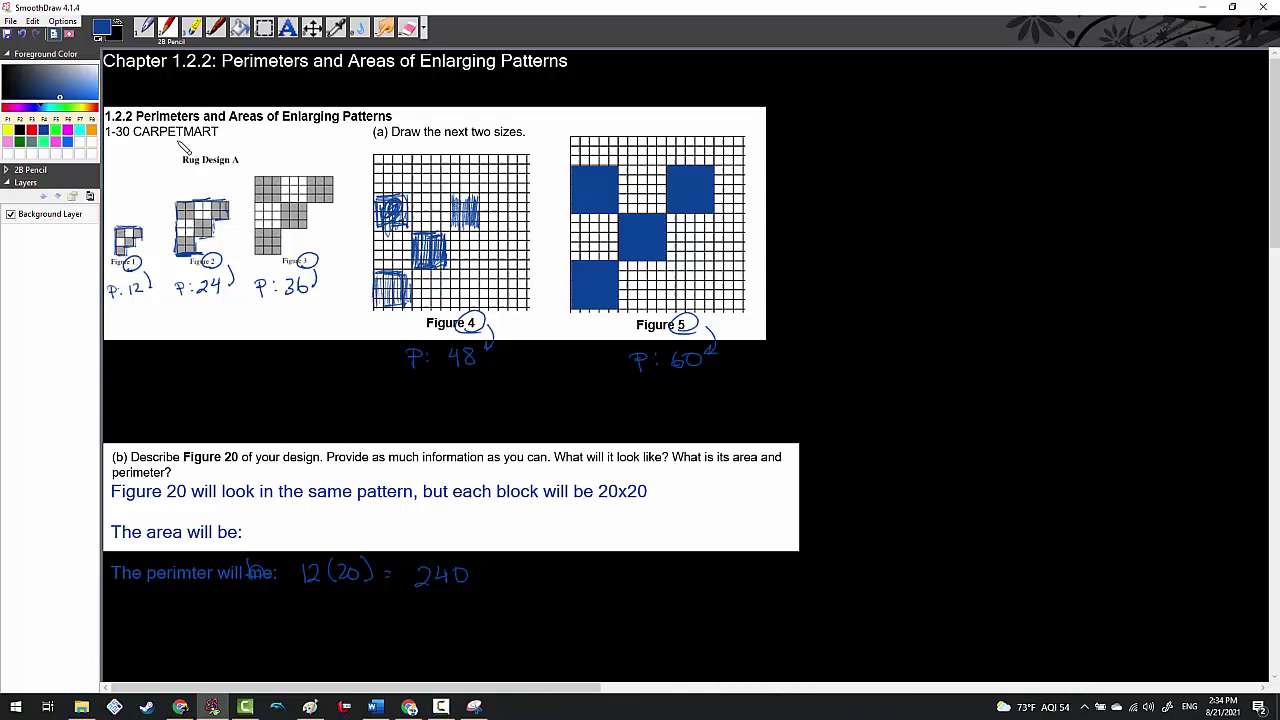
pyautogui.click(32, 130)
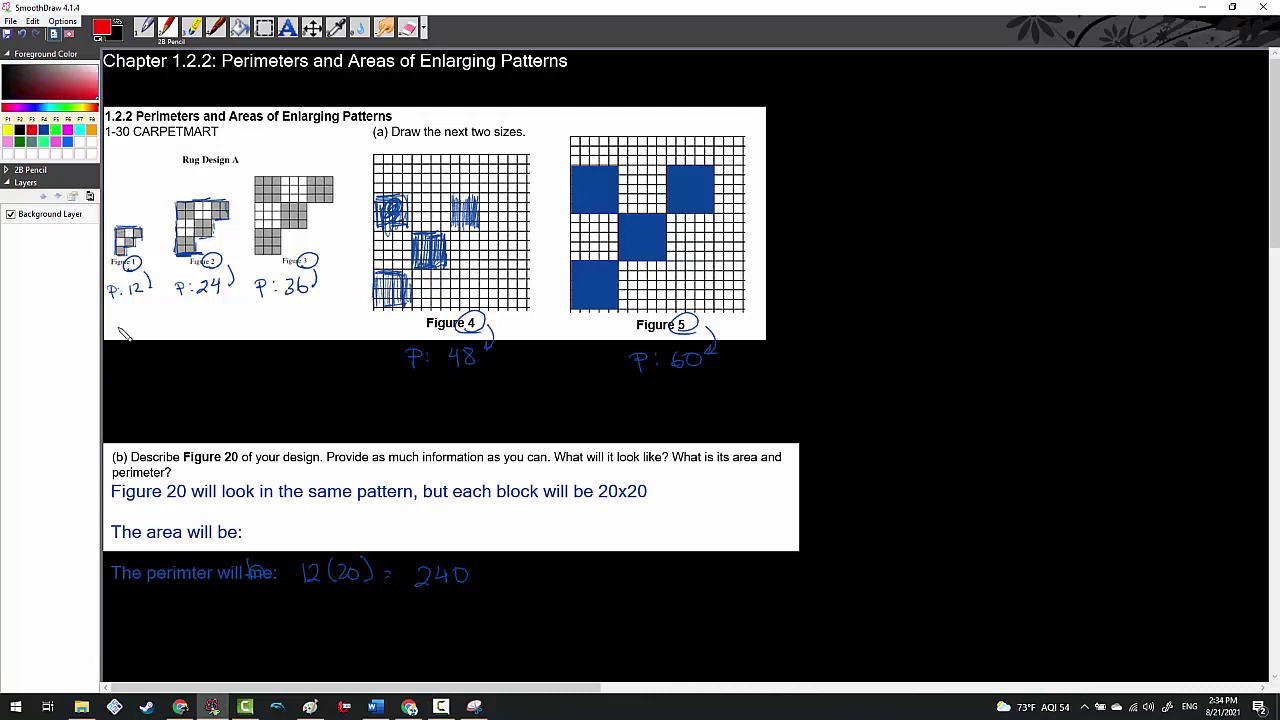
pyautogui.moveTo(108, 328); pyautogui.dragTo(131, 319)
pyautogui.moveTo(146, 314); pyautogui.dragTo(141, 323)
pyautogui.moveTo(184, 328); pyautogui.dragTo(197, 328)
pyautogui.click(203, 317)
pyautogui.click(203, 325)
pyautogui.moveTo(222, 318)
pyautogui.mouseDown()
pyautogui.moveTo(252, 334)
pyautogui.moveTo(286, 327)
pyautogui.mouseUp()
# Handwrite A: 6(9), 6(16), 6(25) under Figures 3–5 and start Figure 20's area as 6( )
pyautogui.moveTo(277, 322); pyautogui.dragTo(285, 322)
pyautogui.click(296, 315)
pyautogui.click(296, 322)
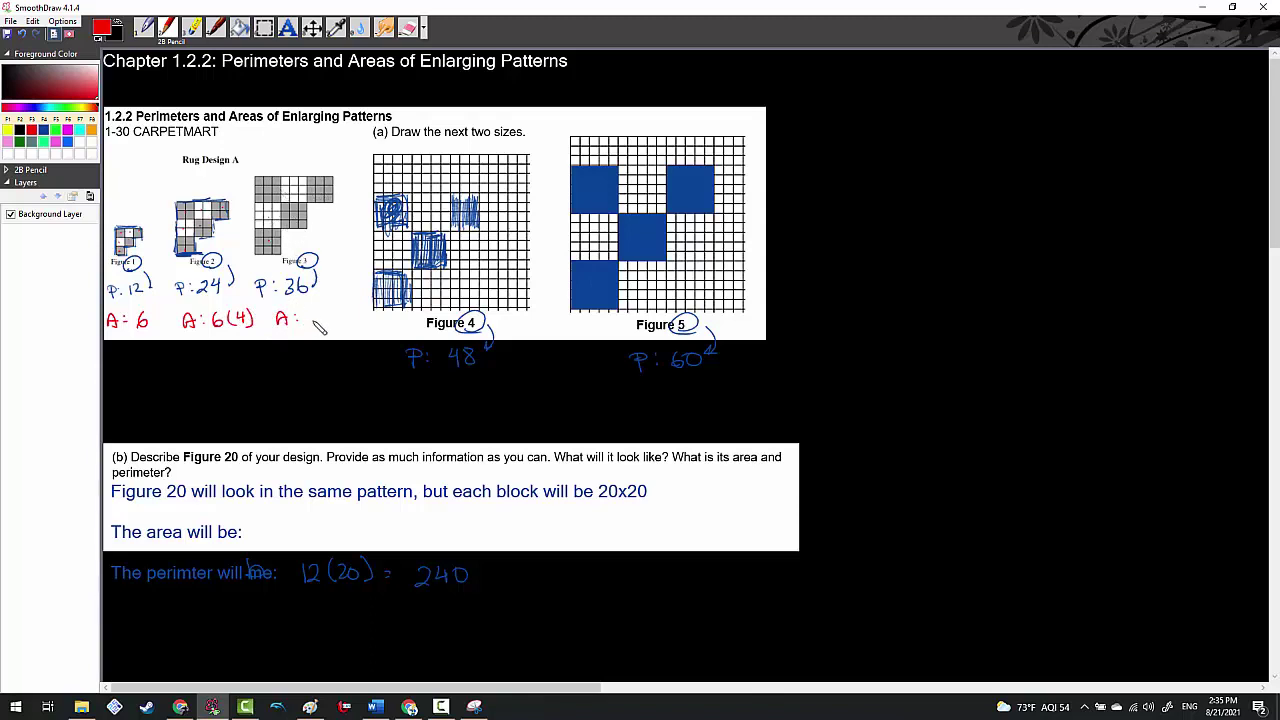
pyautogui.moveTo(314, 311)
pyautogui.mouseDown()
pyautogui.moveTo(309, 322)
pyautogui.moveTo(335, 316)
pyautogui.moveTo(341, 328)
pyautogui.mouseUp()
pyautogui.moveTo(406, 404); pyautogui.dragTo(484, 400)
pyautogui.moveTo(493, 382); pyautogui.dragTo(499, 400)
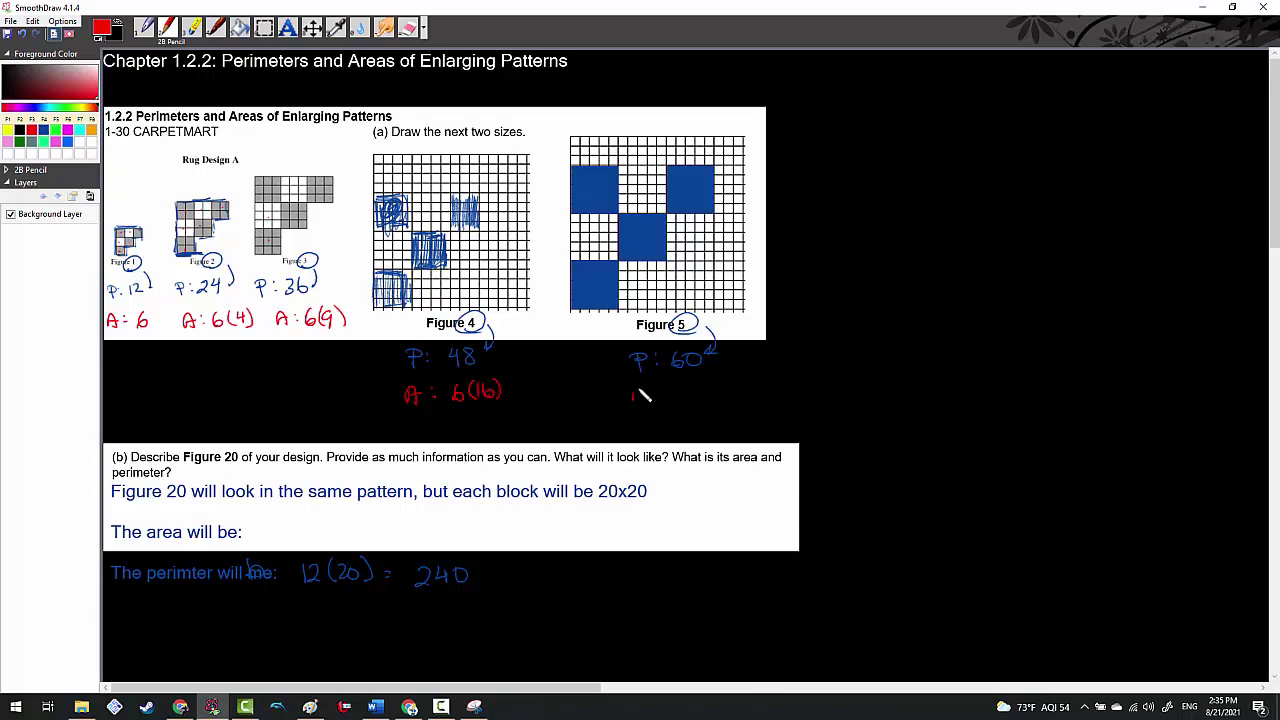
pyautogui.moveTo(634, 400)
pyautogui.mouseDown()
pyautogui.moveTo(695, 389)
pyautogui.moveTo(697, 404)
pyautogui.moveTo(677, 375)
pyautogui.moveTo(716, 402)
pyautogui.mouseUp()
pyautogui.moveTo(294, 521)
pyautogui.mouseDown()
pyautogui.moveTo(284, 532)
pyautogui.moveTo(338, 543)
pyautogui.mouseUp()
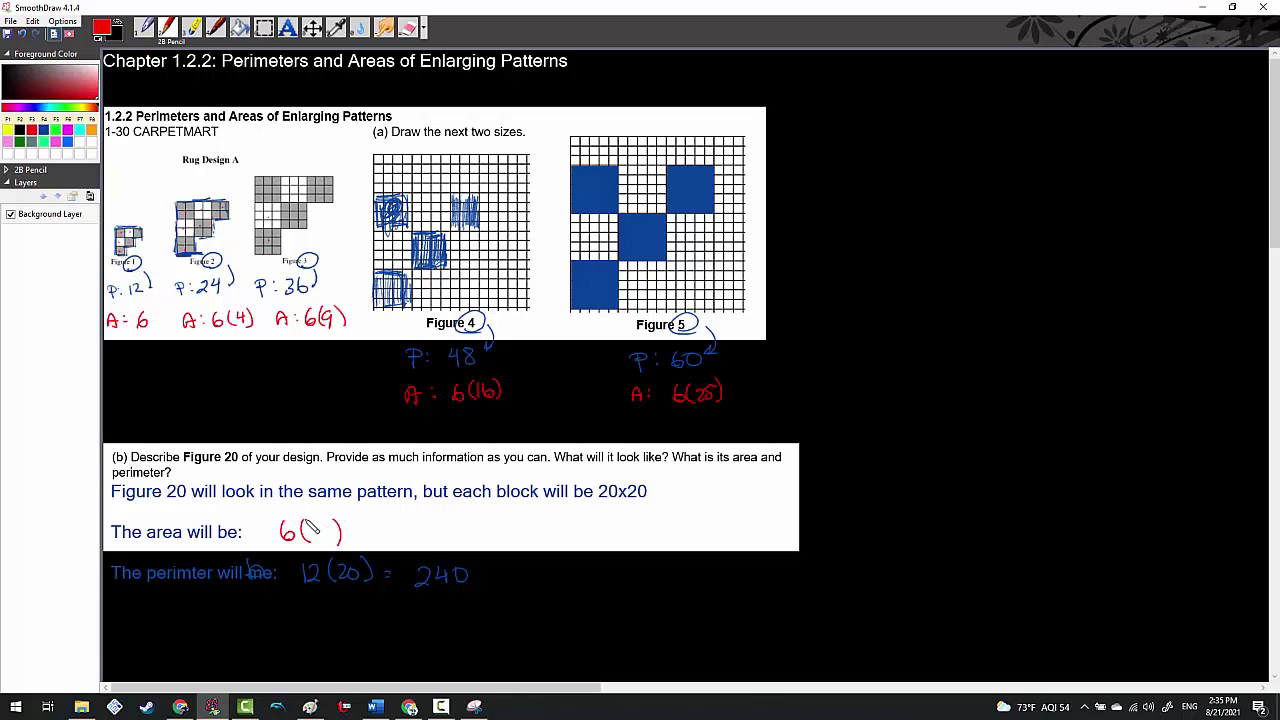
# Complete the area line as 6(400) = 2400 and trace red block sides on Figures 2, 4 and 5
pyautogui.moveTo(319, 533); pyautogui.dragTo(339, 537)
pyautogui.moveTo(354, 537); pyautogui.dragTo(366, 537)
pyautogui.moveTo(175, 236)
pyautogui.mouseDown()
pyautogui.moveTo(256, 233)
pyautogui.moveTo(278, 254)
pyautogui.mouseUp()
pyautogui.moveTo(370, 280)
pyautogui.mouseDown()
pyautogui.moveTo(371, 302)
pyautogui.moveTo(411, 306)
pyautogui.mouseUp()
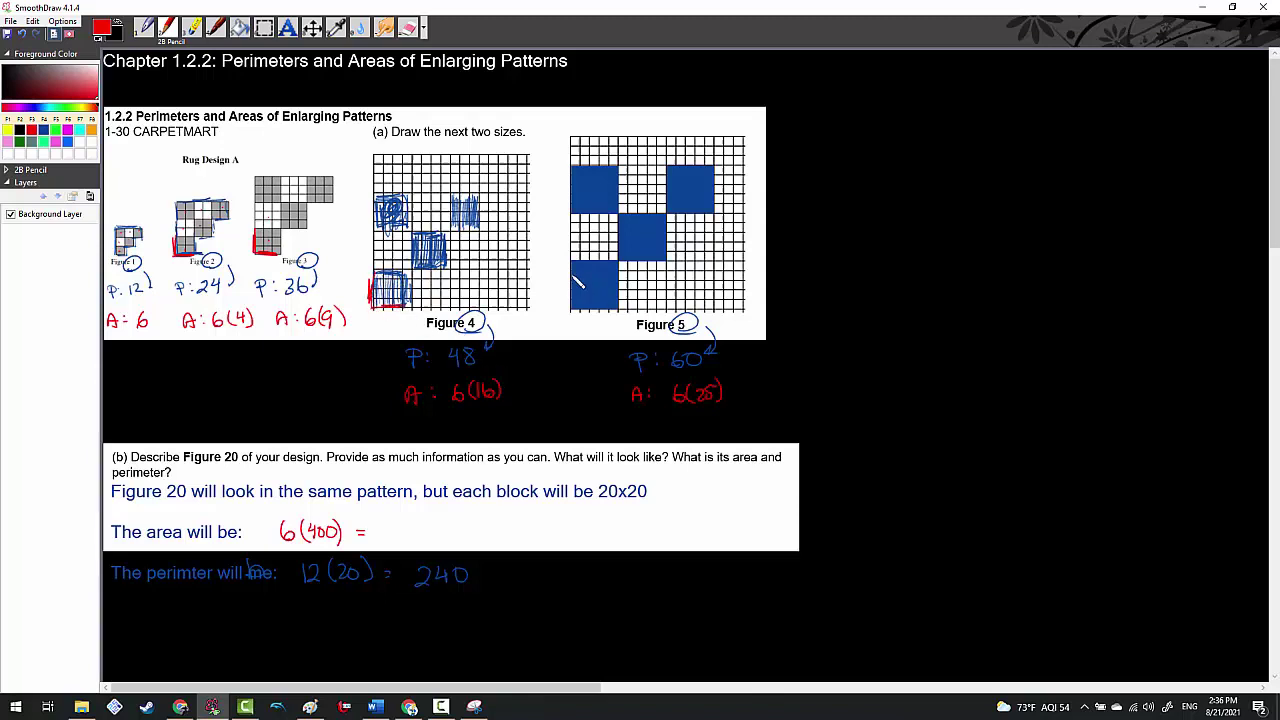
pyautogui.moveTo(571, 272)
pyautogui.mouseDown()
pyautogui.moveTo(574, 313)
pyautogui.moveTo(606, 313)
pyautogui.mouseUp()
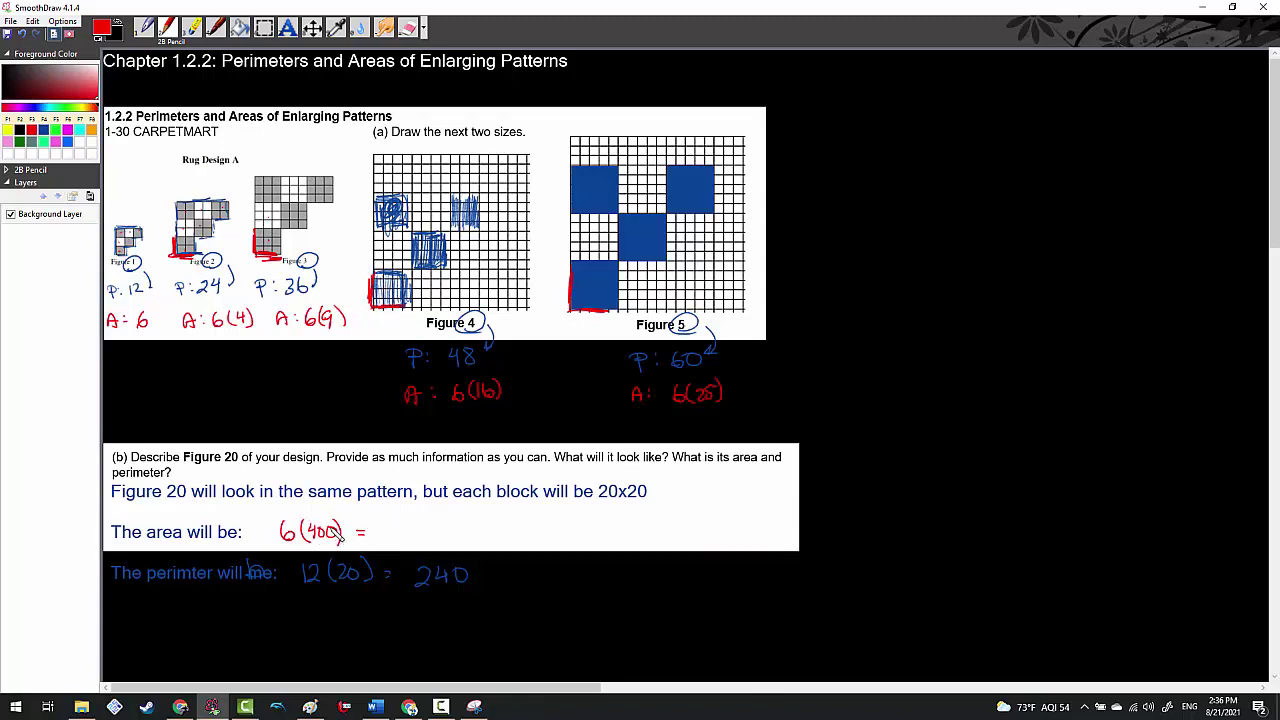
pyautogui.moveTo(398, 524)
pyautogui.mouseDown()
pyautogui.moveTo(410, 540)
pyautogui.moveTo(450, 530)
pyautogui.mouseUp()
# Enter the perimeters 12, 24, 36 and 48 into the part (c) table row
pyautogui.click(440, 707)
pyautogui.click(1222, 655)
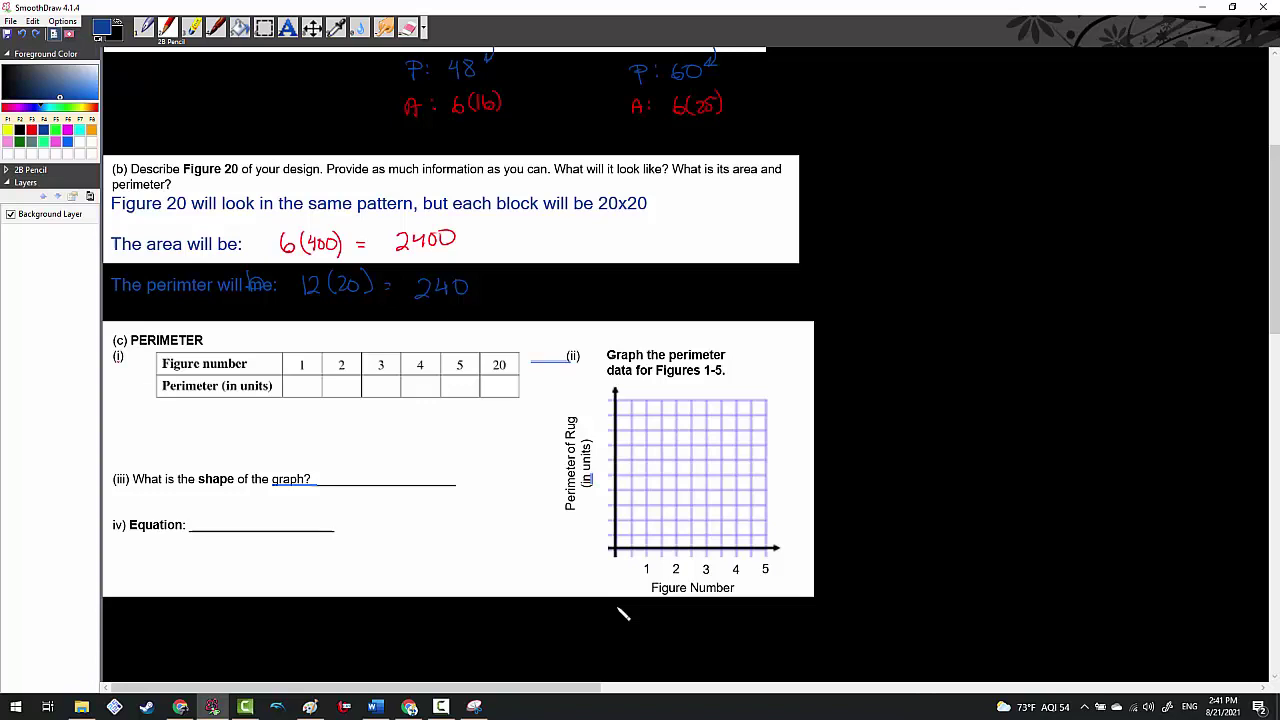
pyautogui.scroll(1, 622, 612)
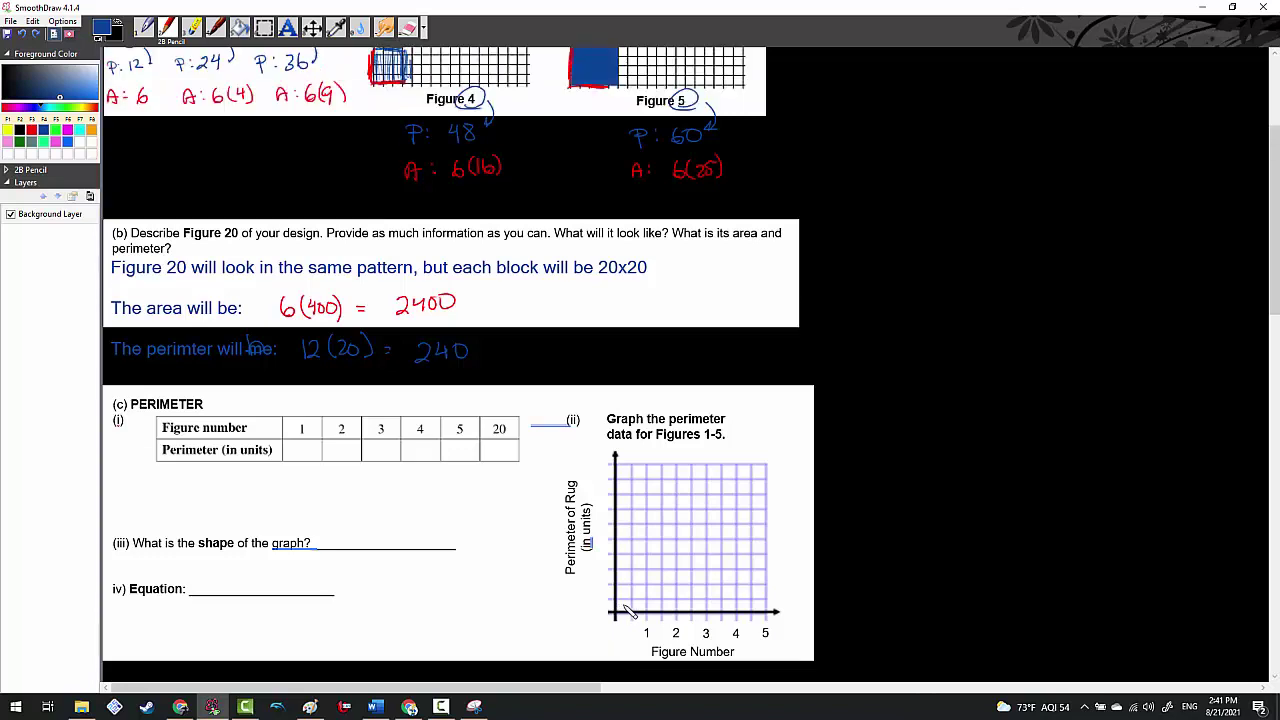
pyautogui.scroll(1, 627, 612)
pyautogui.scroll(-1, 629, 610)
pyautogui.moveTo(299, 448); pyautogui.dragTo(378, 456)
pyautogui.moveTo(387, 445)
pyautogui.mouseDown()
pyautogui.moveTo(384, 456)
pyautogui.moveTo(512, 455)
pyautogui.mouseUp()
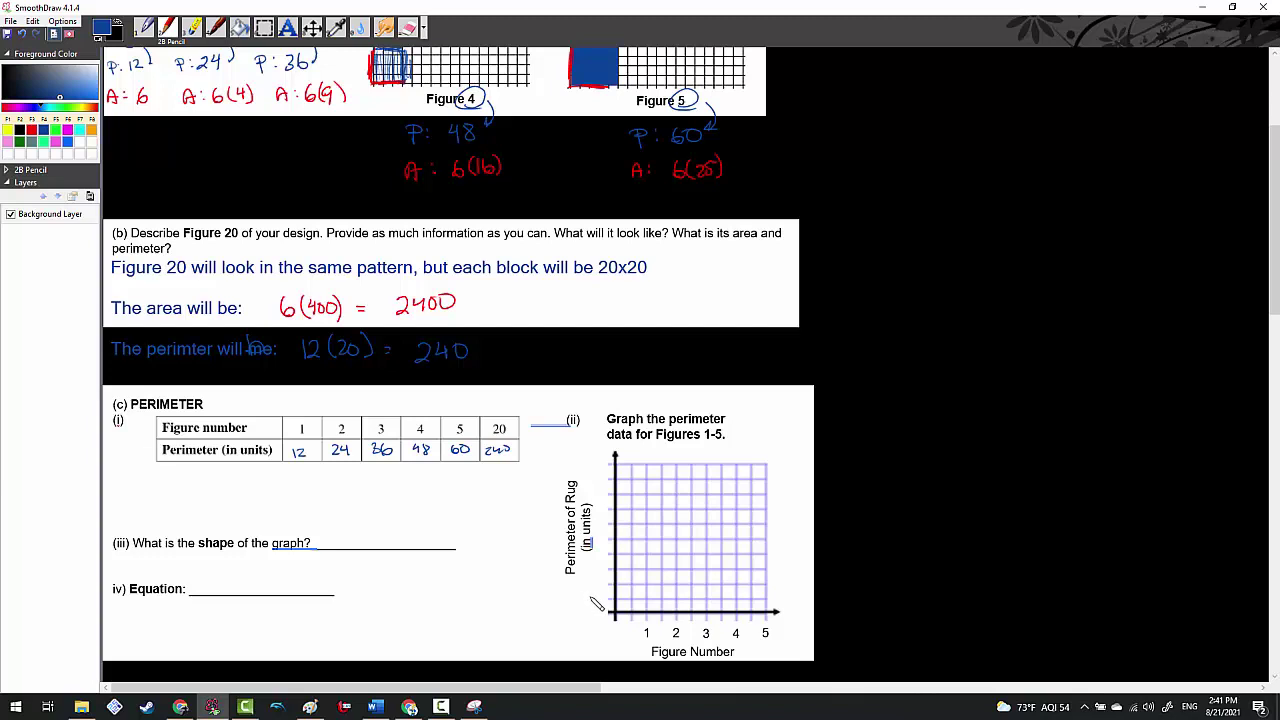
pyautogui.moveTo(597, 596)
pyautogui.mouseDown()
pyautogui.moveTo(620, 559)
pyautogui.moveTo(594, 537)
pyautogui.moveTo(622, 529)
pyautogui.moveTo(612, 507)
pyautogui.moveTo(594, 513)
pyautogui.moveTo(619, 511)
pyautogui.moveTo(600, 486)
pyautogui.mouseUp()
pyautogui.click(705, 562)
pyautogui.click(735, 543)
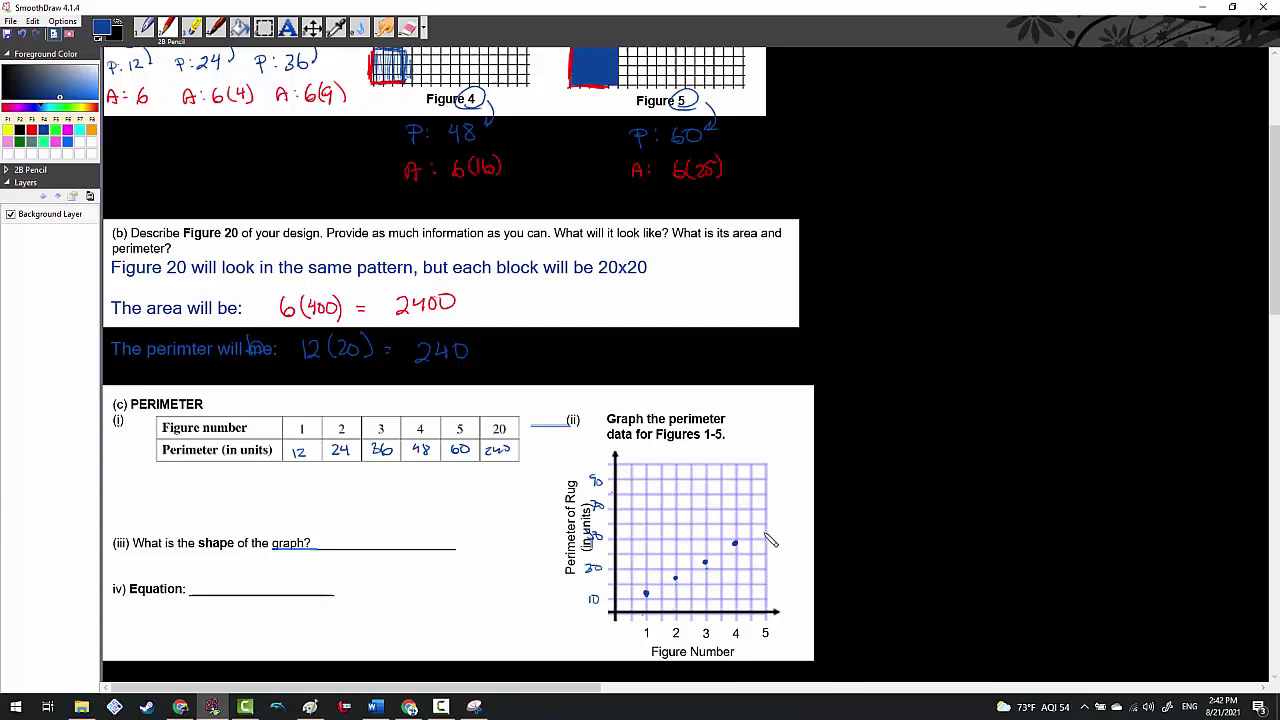
pyautogui.click(765, 525)
pyautogui.click(93, 131)
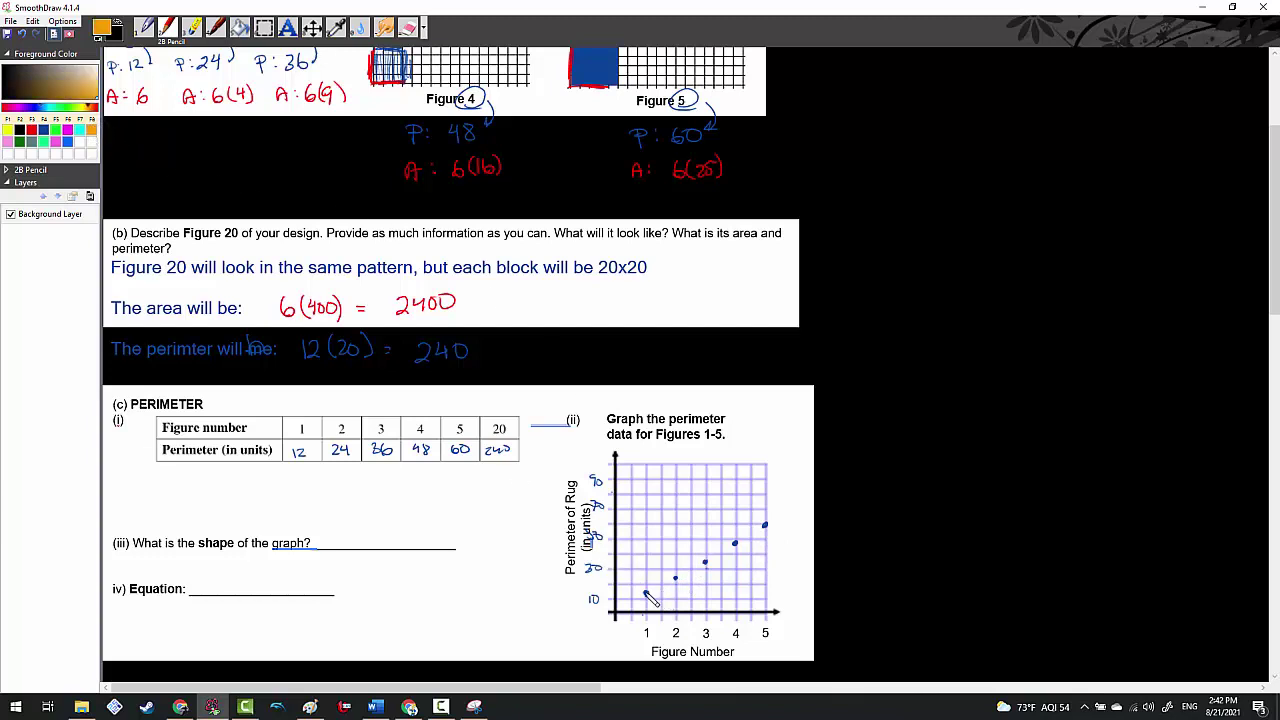
pyautogui.moveTo(645, 593); pyautogui.dragTo(758, 539)
pyautogui.hotkey('ctrl', 'z')
pyautogui.click(645, 593)
pyautogui.keyDown('shift'); pyautogui.click(764, 527); pyautogui.keyUp('shift')
pyautogui.hotkey('ctrl', 'z')
pyautogui.click(45, 131)
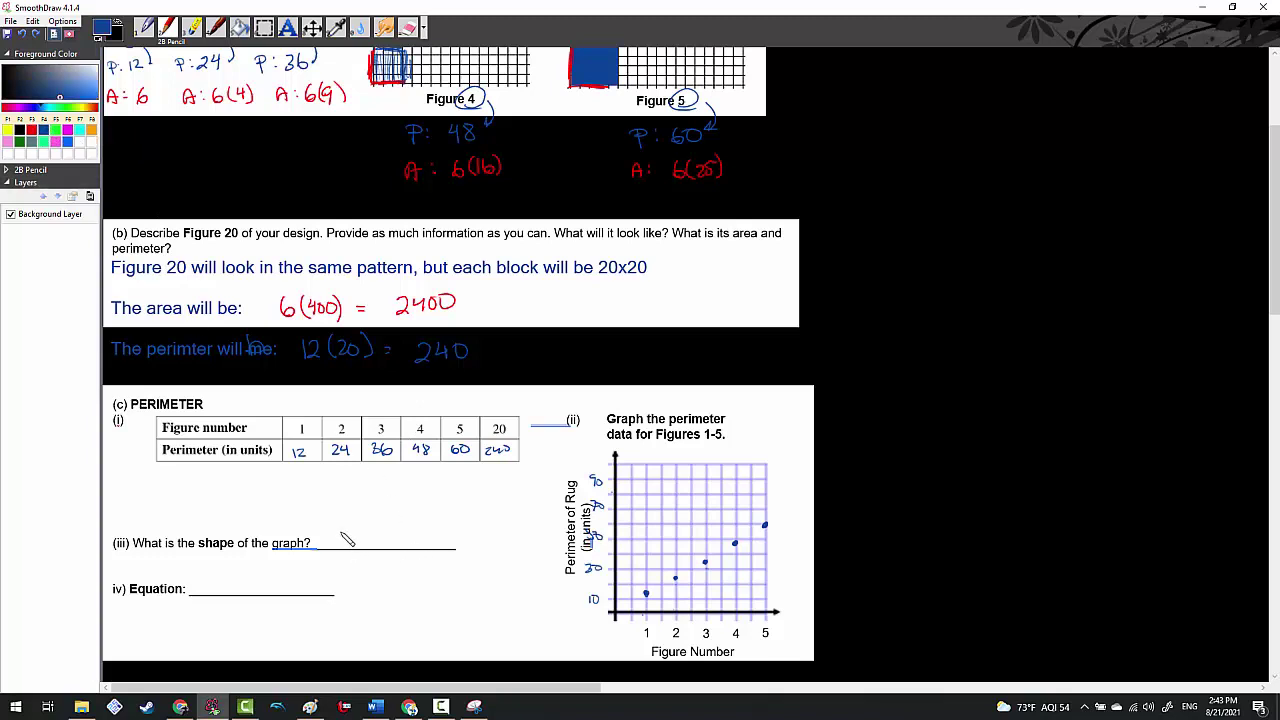
# Write 'Linear' as the perimeter graph's shape and 'y = 12x' as its equation
pyautogui.moveTo(342, 533)
pyautogui.mouseDown()
pyautogui.moveTo(399, 544)
pyautogui.moveTo(391, 552)
pyautogui.mouseUp()
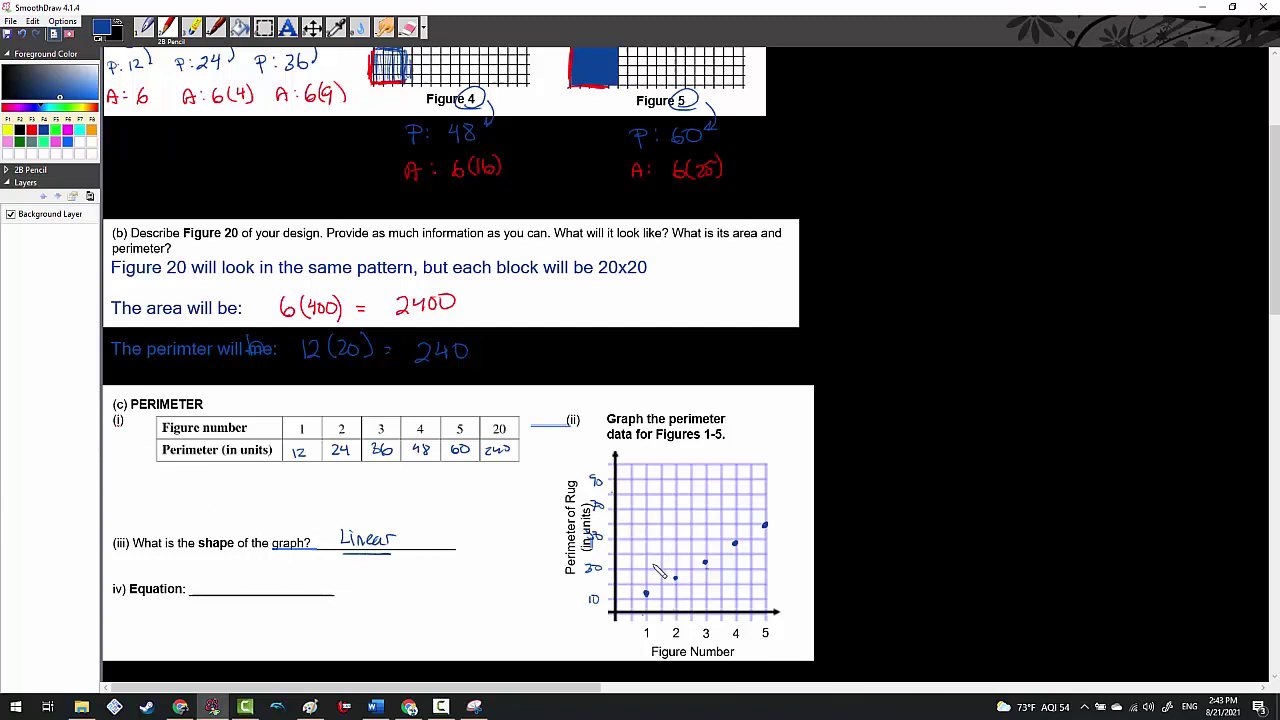
pyautogui.moveTo(217, 581)
pyautogui.mouseDown()
pyautogui.moveTo(224, 597)
pyautogui.moveTo(208, 605)
pyautogui.moveTo(235, 581)
pyautogui.mouseUp()
pyautogui.moveTo(228, 587); pyautogui.dragTo(278, 590)
pyautogui.moveTo(278, 578); pyautogui.dragTo(267, 590)
# Draw arcs under the perimeter table labelling each step between values as +12
pyautogui.moveTo(303, 467); pyautogui.dragTo(328, 466)
pyautogui.moveTo(341, 467); pyautogui.dragTo(413, 466)
pyautogui.moveTo(426, 467); pyautogui.dragTo(453, 467)
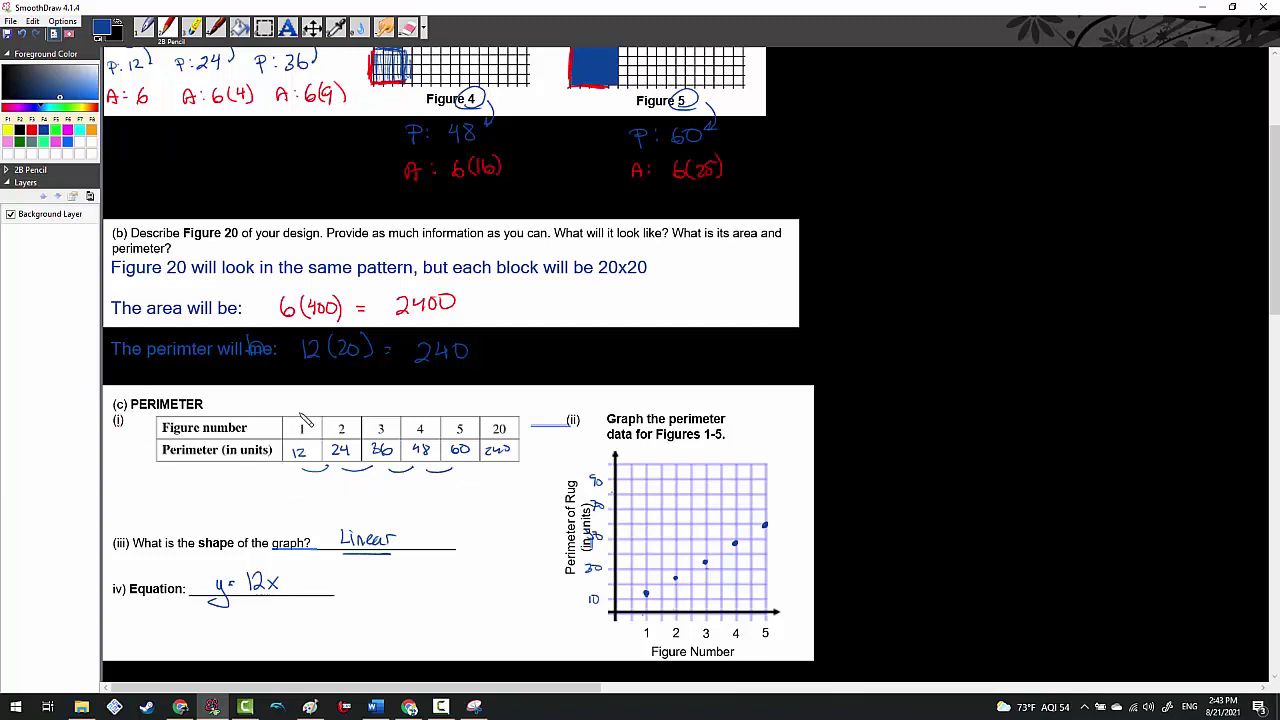
pyautogui.moveTo(300, 411); pyautogui.dragTo(270, 410)
pyautogui.moveTo(305, 485); pyautogui.dragTo(319, 489)
pyautogui.moveTo(322, 479)
pyautogui.mouseDown()
pyautogui.moveTo(292, 472)
pyautogui.moveTo(246, 472)
pyautogui.mouseUp()
pyautogui.moveTo(240, 482); pyautogui.dragTo(254, 481)
# Pause the screen recording and label the area graph's vertical axis with 20 and 60
pyautogui.click(440, 707)
pyautogui.click(1224, 637)
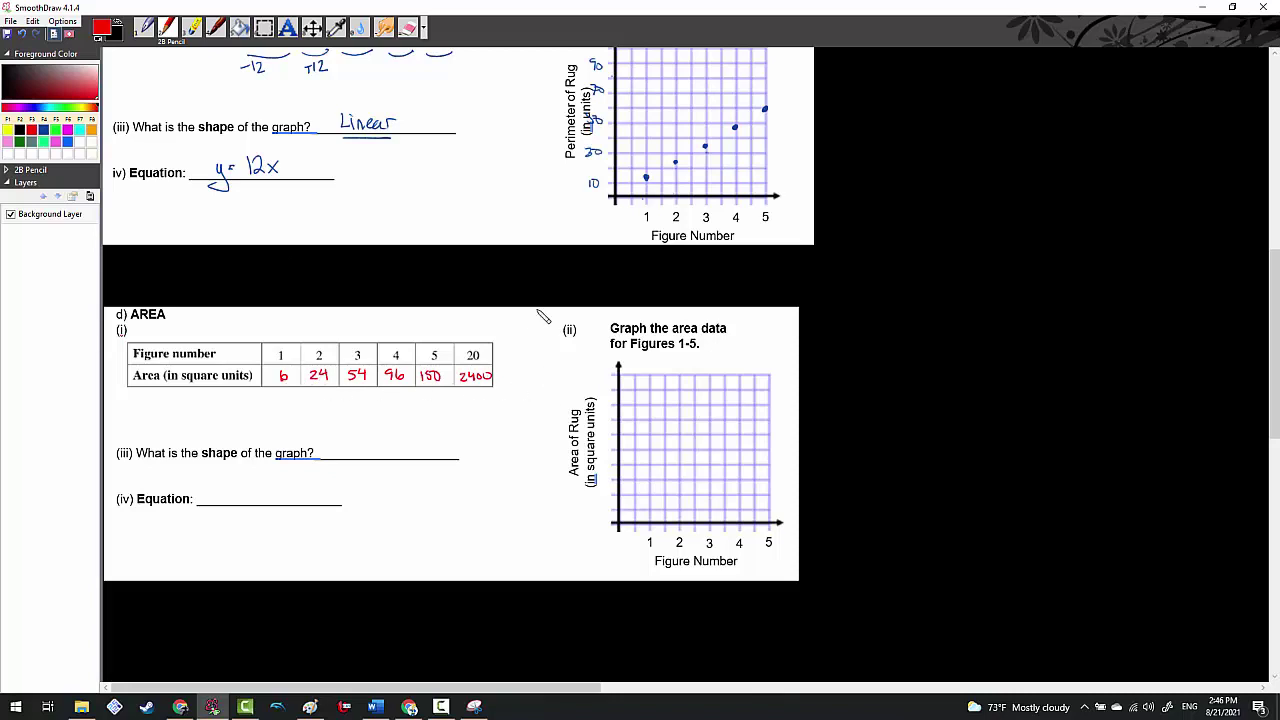
pyautogui.scroll(-3, 574, 316)
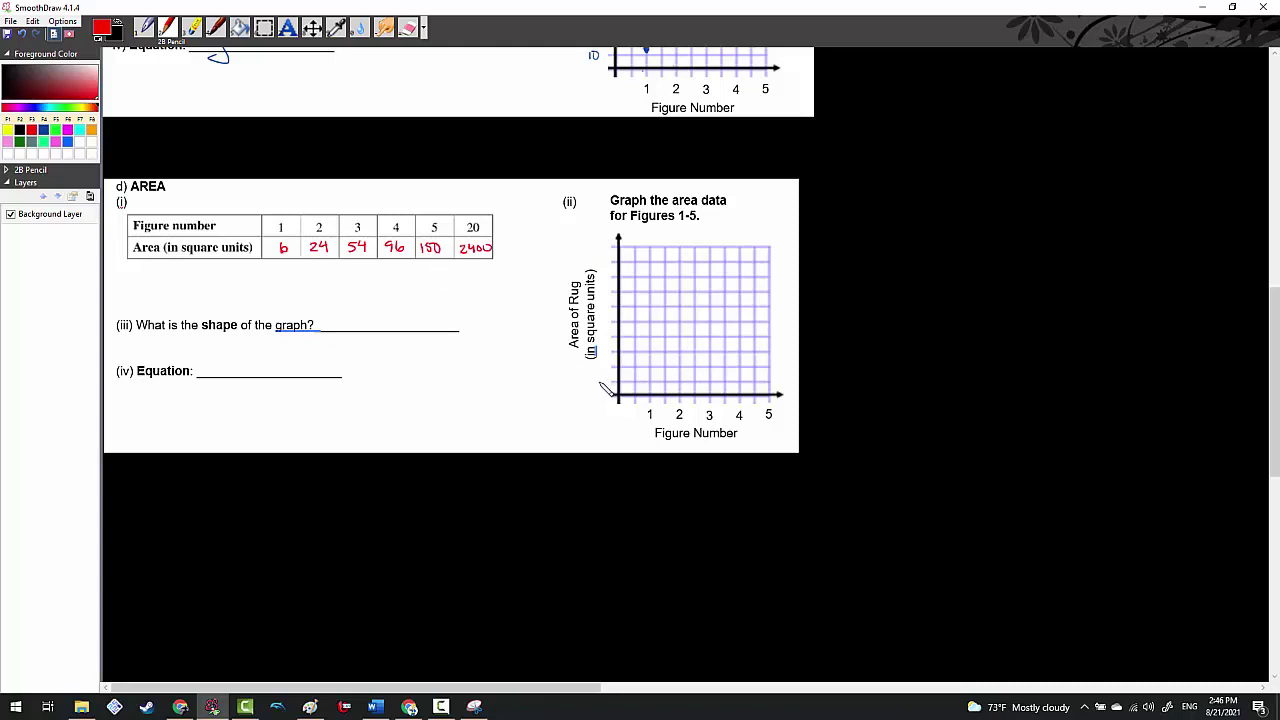
pyautogui.moveTo(589, 379)
pyautogui.mouseDown()
pyautogui.moveTo(598, 389)
pyautogui.moveTo(602, 322)
pyautogui.mouseUp()
pyautogui.moveTo(604, 256)
pyautogui.mouseDown()
pyautogui.moveTo(600, 267)
pyautogui.moveTo(609, 259)
pyautogui.mouseUp()
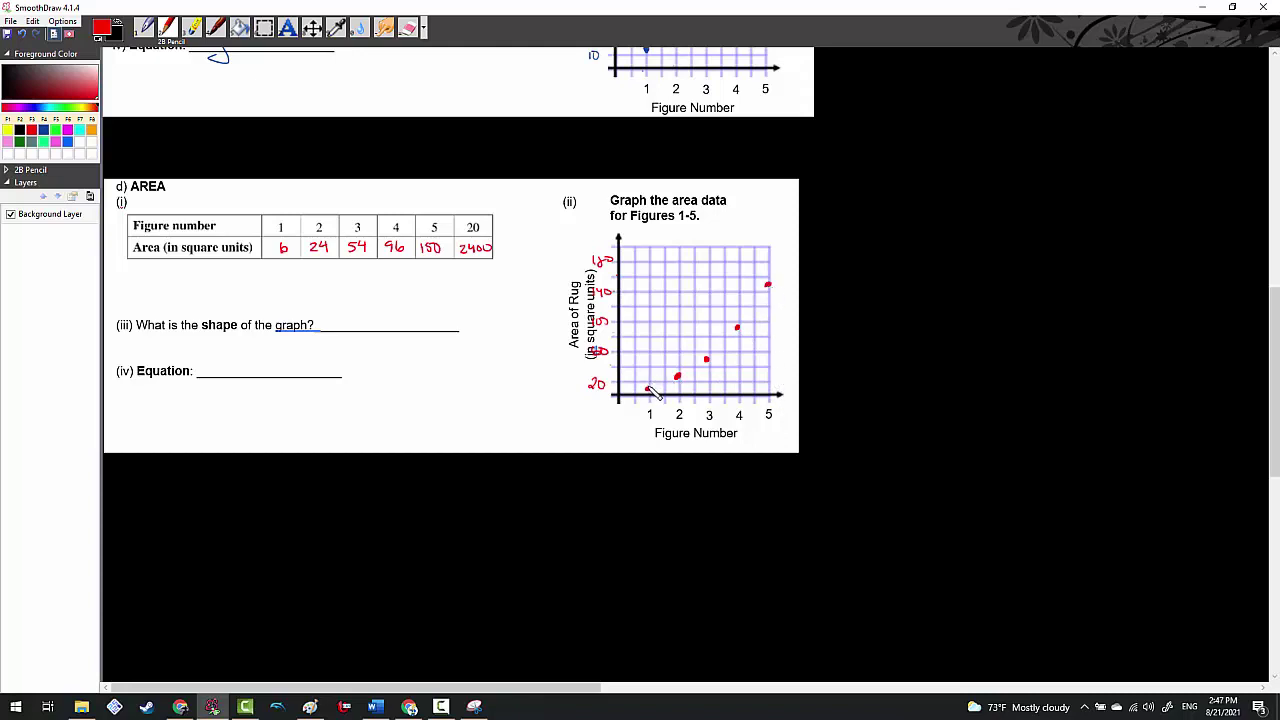
# Draw a red curve through the five area points and answer the graph shape as 'Exponential ?'
pyautogui.moveTo(652, 387)
pyautogui.mouseDown()
pyautogui.moveTo(720, 353)
pyautogui.moveTo(769, 286)
pyautogui.mouseUp()
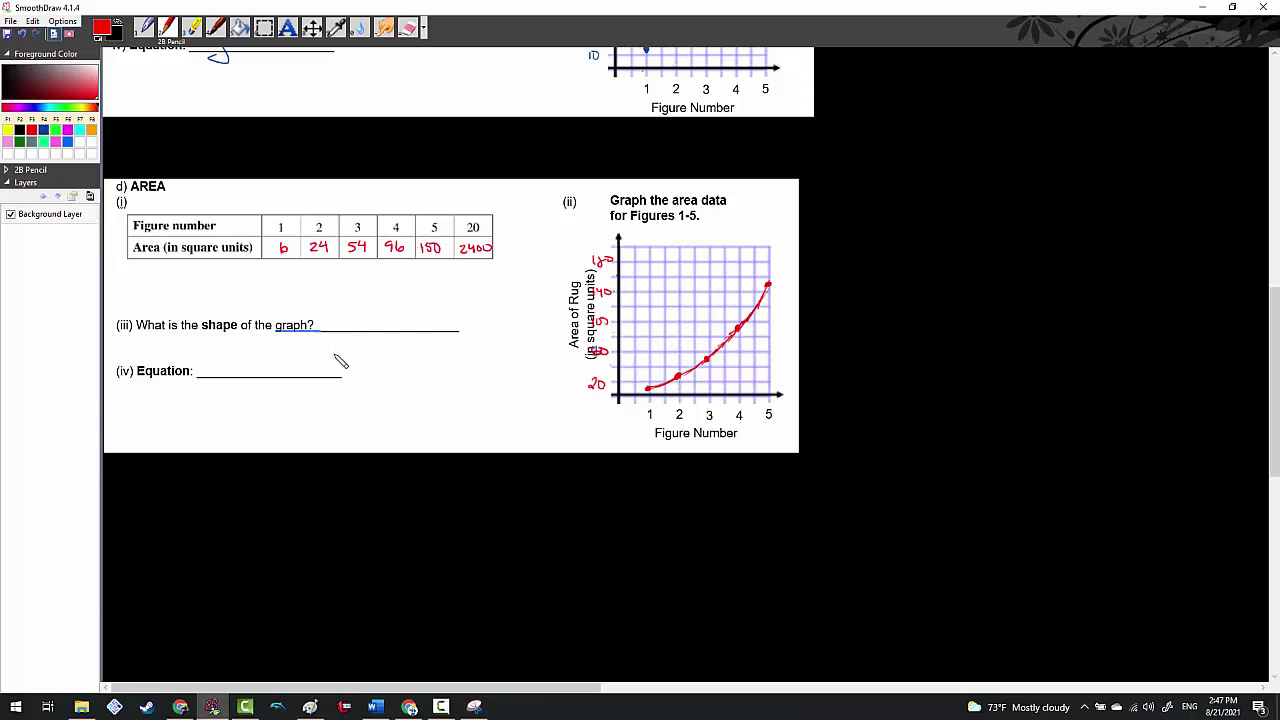
pyautogui.moveTo(340, 317)
pyautogui.mouseDown()
pyautogui.moveTo(403, 312)
pyautogui.moveTo(420, 329)
pyautogui.moveTo(453, 318)
pyautogui.mouseUp()
pyautogui.click(453, 325)
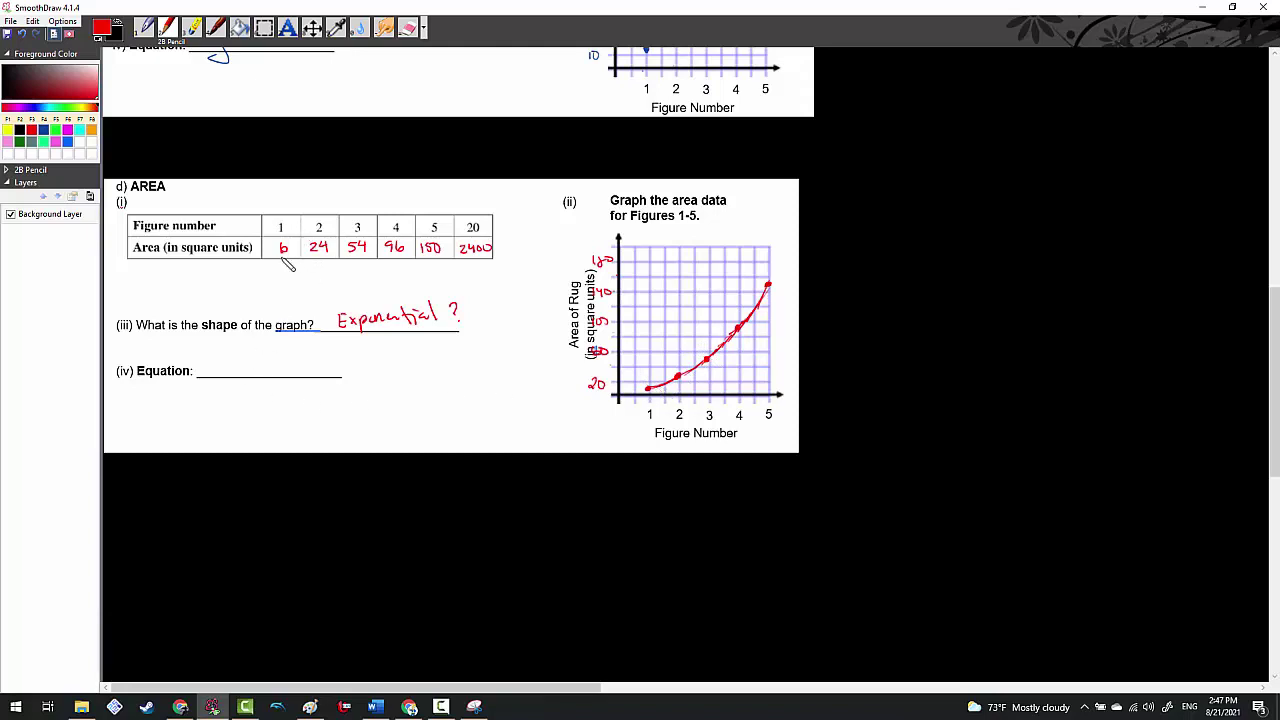
pyautogui.scroll(10, 287, 263)
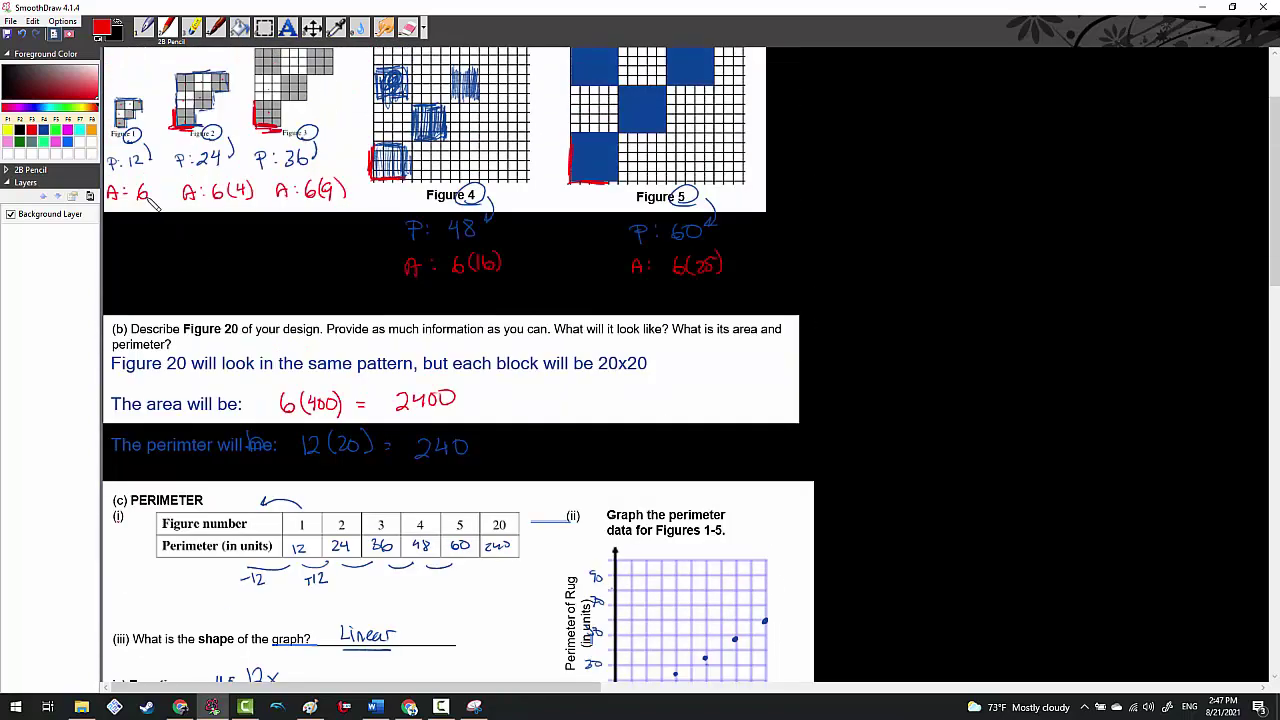
# Add '(1)' after Figure 1's area 6 so it reads 6(1), then switch to white ink
pyautogui.moveTo(157, 184)
pyautogui.mouseDown()
pyautogui.moveTo(154, 200)
pyautogui.moveTo(172, 200)
pyautogui.mouseUp()
pyautogui.click(74, 143)
pyautogui.scroll(-5, 600, 160)
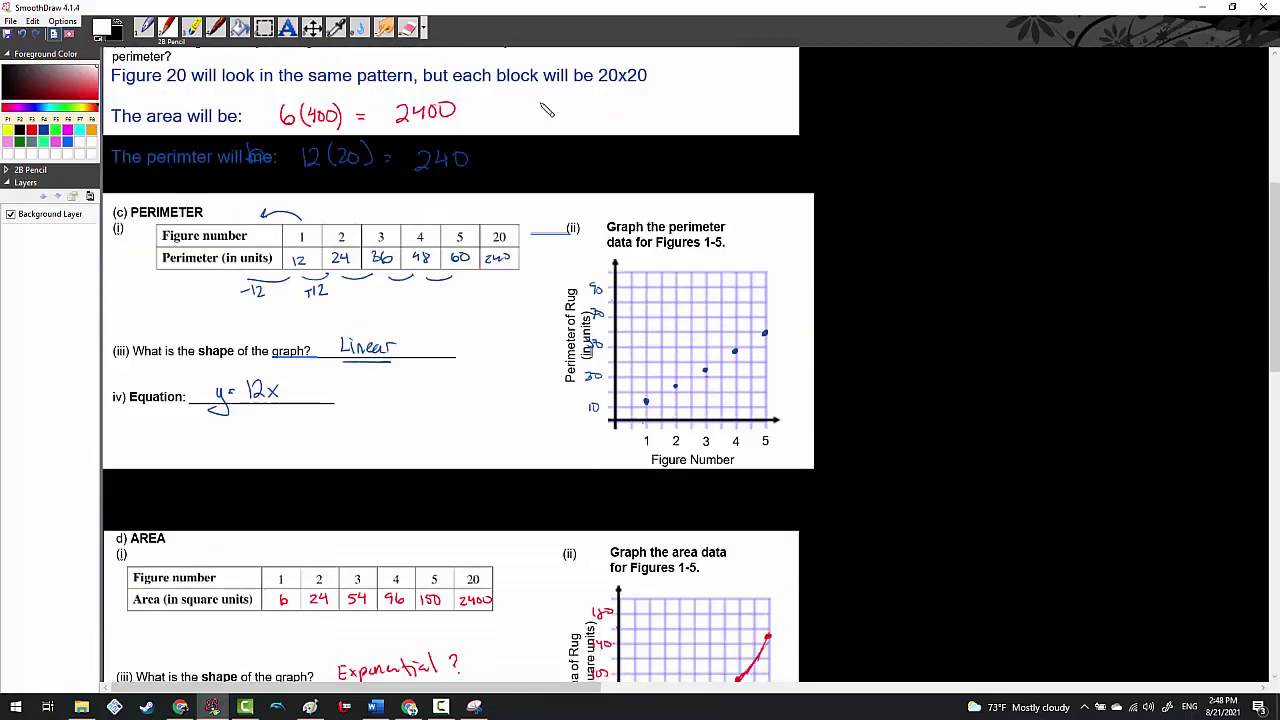
pyautogui.scroll(5, 545, 100)
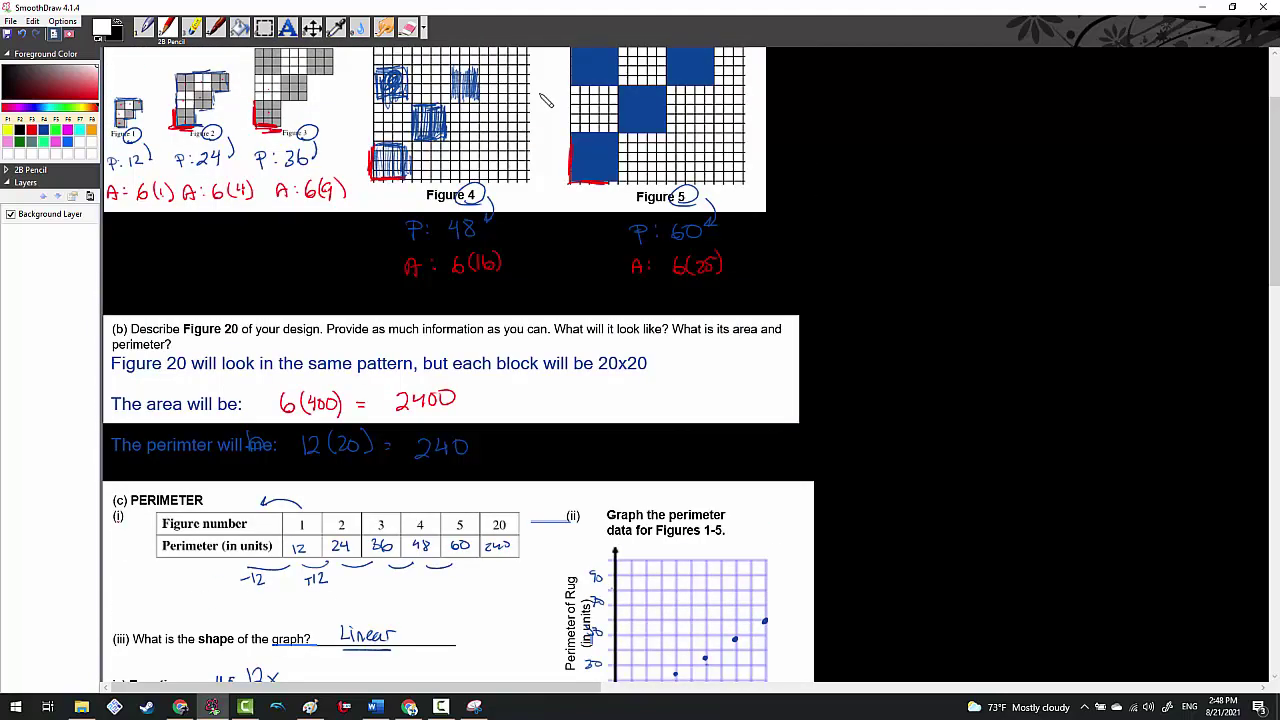
# In white, write 6(2)², 6(3)², 6(4)² and 6(5)² beneath Figures 2–5's red areas
pyautogui.moveTo(208, 234)
pyautogui.mouseDown()
pyautogui.moveTo(203, 246)
pyautogui.moveTo(221, 250)
pyautogui.moveTo(242, 231)
pyautogui.moveTo(340, 246)
pyautogui.moveTo(353, 229)
pyautogui.mouseUp()
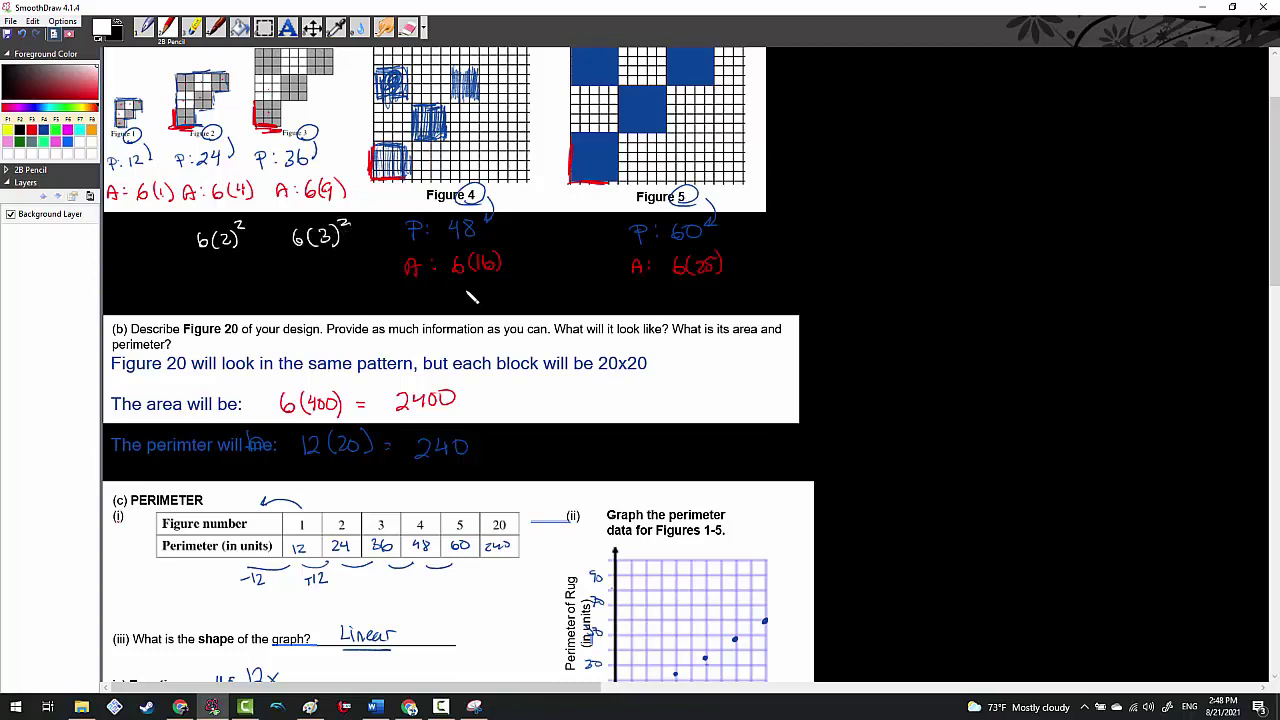
pyautogui.moveTo(463, 288)
pyautogui.mouseDown()
pyautogui.moveTo(476, 300)
pyautogui.moveTo(510, 290)
pyautogui.mouseUp()
pyautogui.moveTo(672, 292); pyautogui.dragTo(720, 292)
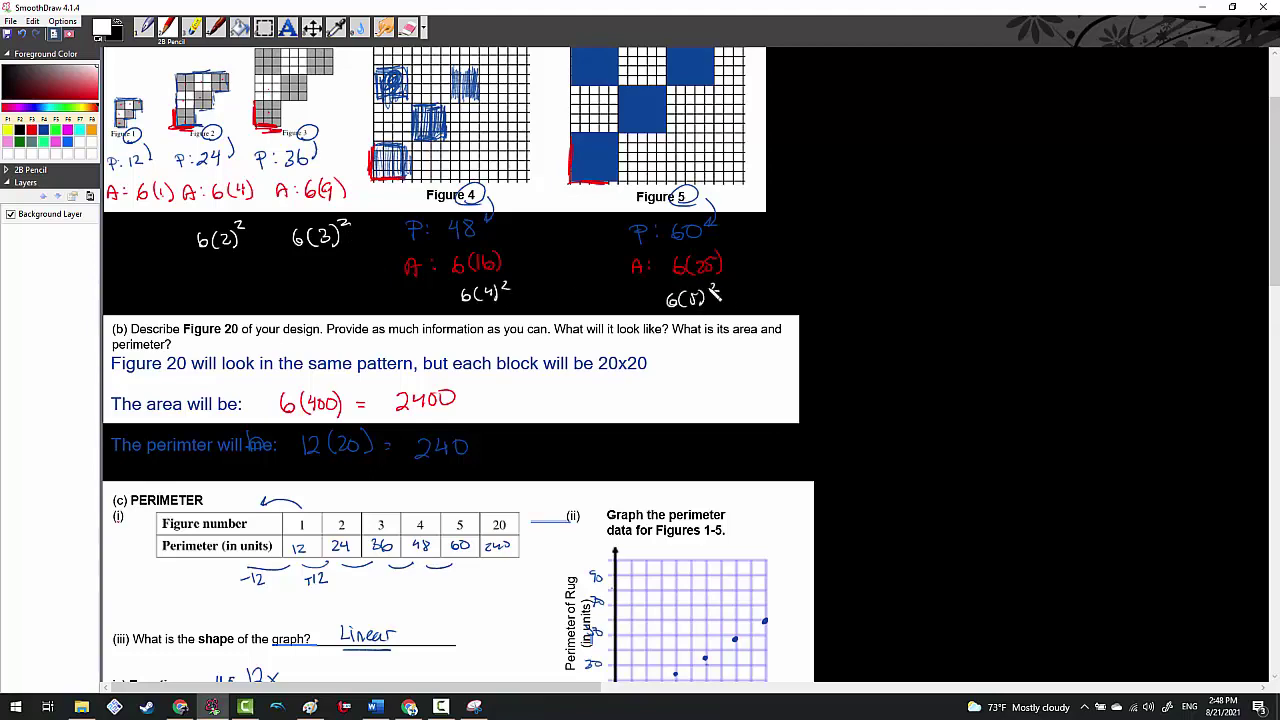
# Switch to red ink and write y = 6x² on part (d)'s Equation line
pyautogui.scroll(-5, 716, 292)
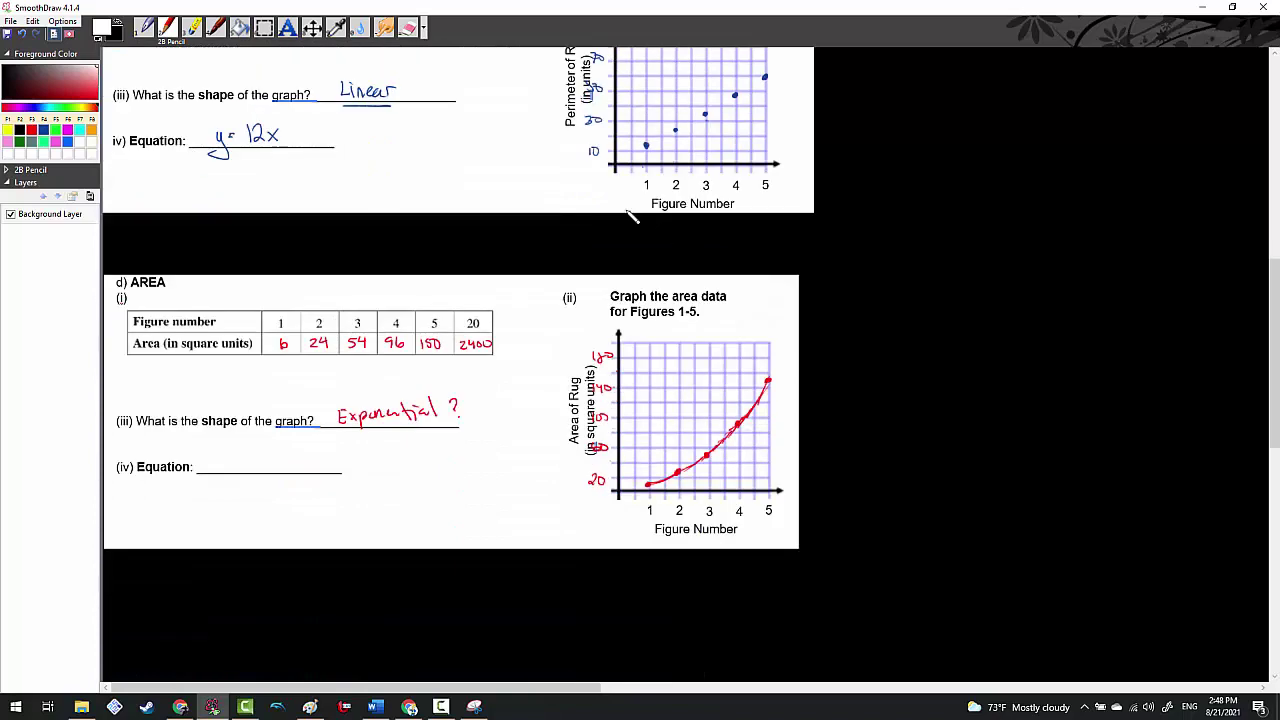
pyautogui.click(45, 132)
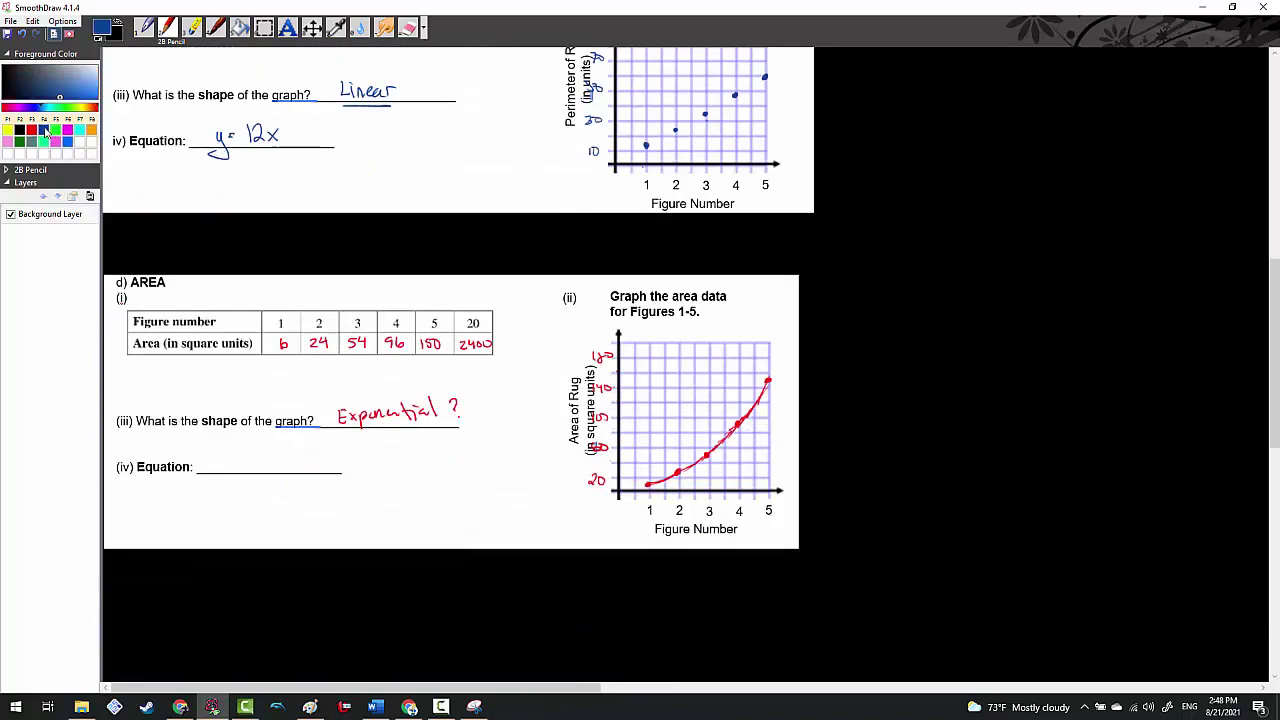
pyautogui.click(32, 131)
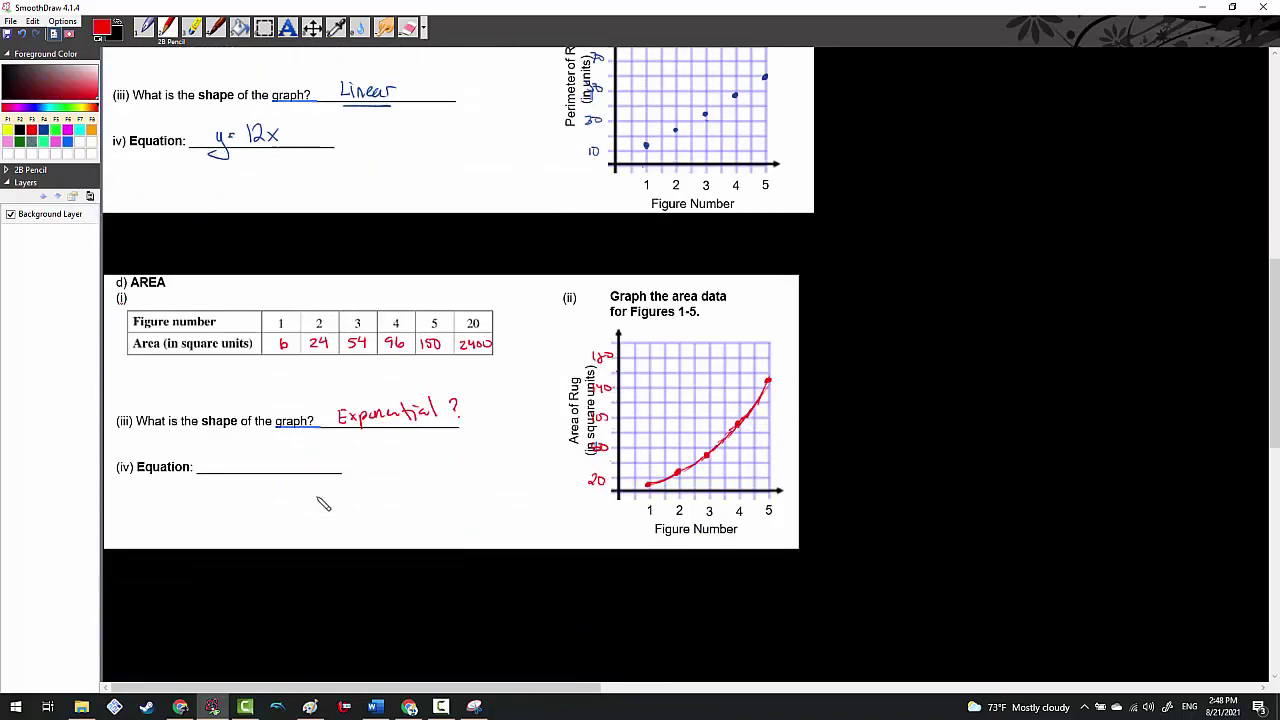
pyautogui.moveTo(226, 461)
pyautogui.mouseDown()
pyautogui.moveTo(230, 484)
pyautogui.moveTo(252, 461)
pyautogui.mouseUp()
pyautogui.moveTo(244, 467); pyautogui.dragTo(283, 469)
pyautogui.moveTo(282, 456)
pyautogui.mouseDown()
pyautogui.moveTo(270, 469)
pyautogui.moveTo(291, 455)
pyautogui.mouseUp()
# Strike through 'Exponential ?' and write 'Curved' beneath it, undoing and redoing a misplaced attempt
pyautogui.moveTo(341, 422)
pyautogui.mouseDown()
pyautogui.moveTo(465, 404)
pyautogui.moveTo(370, 434)
pyautogui.moveTo(471, 406)
pyautogui.mouseUp()
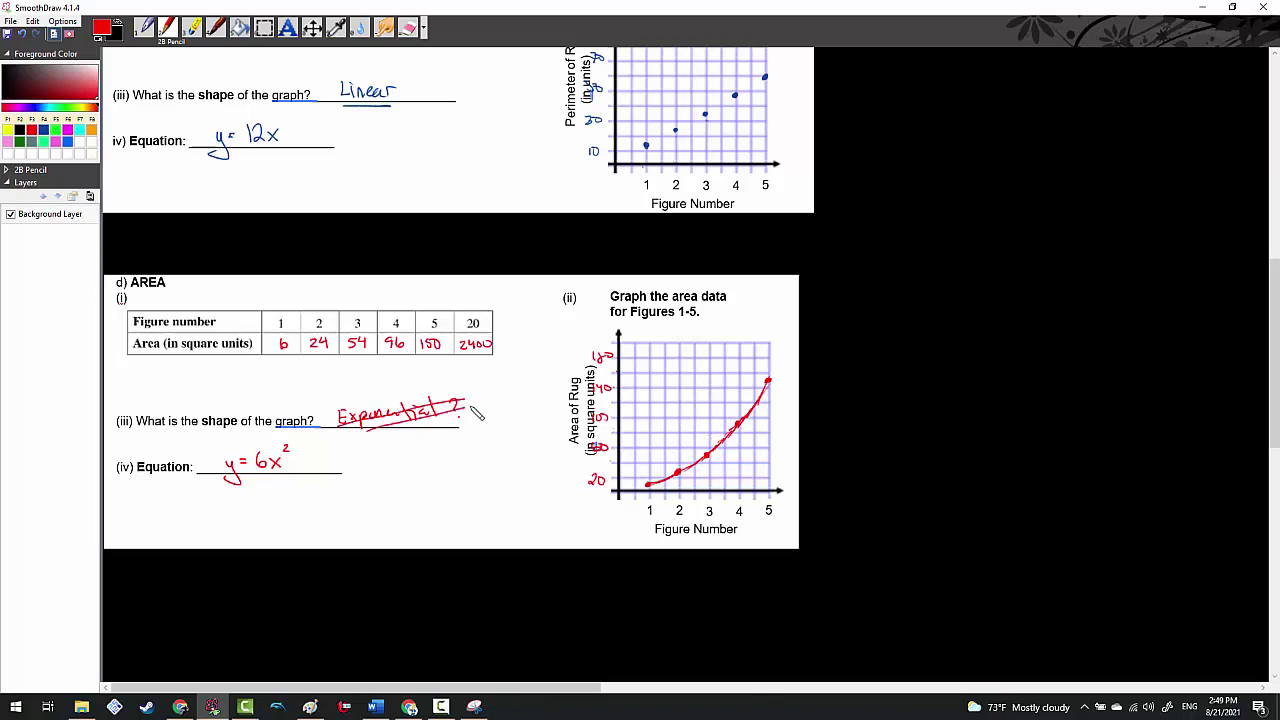
pyautogui.moveTo(418, 446); pyautogui.dragTo(464, 453)
pyautogui.press('ctrl')
pyautogui.hotkey('ctrl', 'z')
pyautogui.hotkey('ctrl', 'z')
pyautogui.hotkey('ctrl', 'z')
pyautogui.moveTo(412, 448)
pyautogui.mouseDown()
pyautogui.moveTo(455, 455)
pyautogui.moveTo(478, 436)
pyautogui.mouseUp()
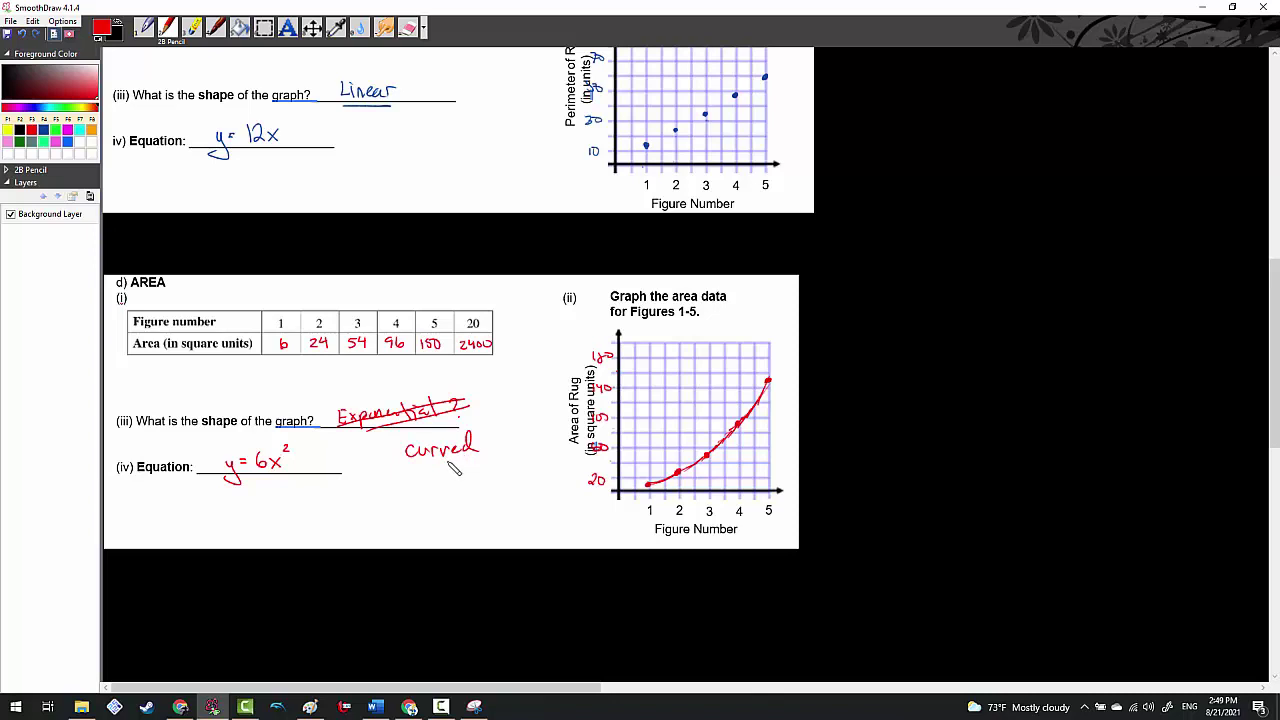